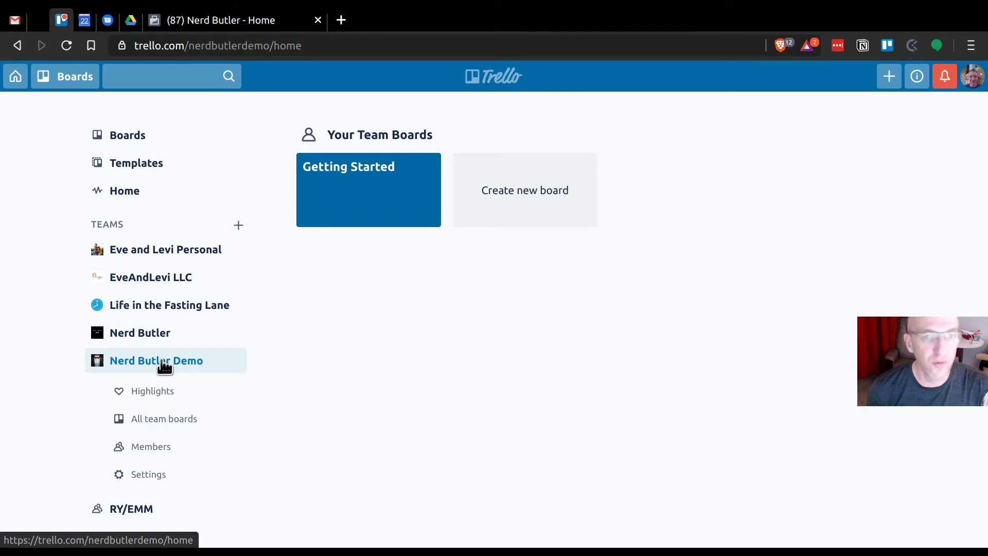
Step: Open the Getting Started board of the Nerd Butler Demo team and rename it "Trello, The Basics"
click(235, 45)
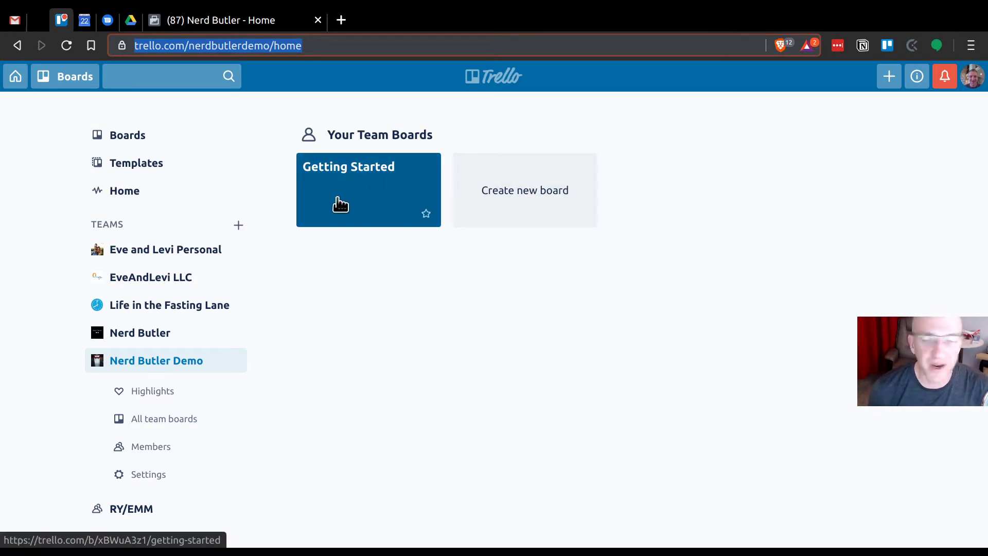
click(368, 185)
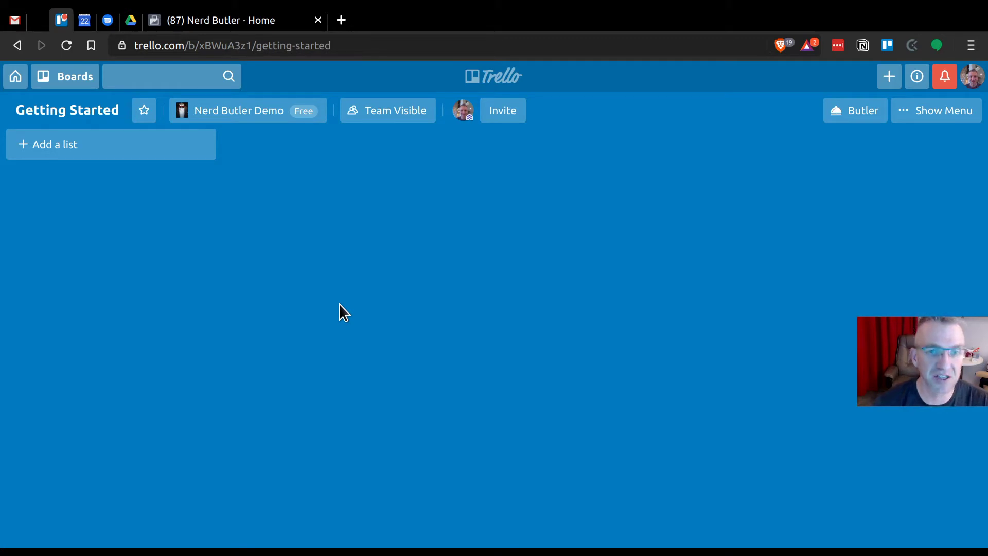
click(76, 110)
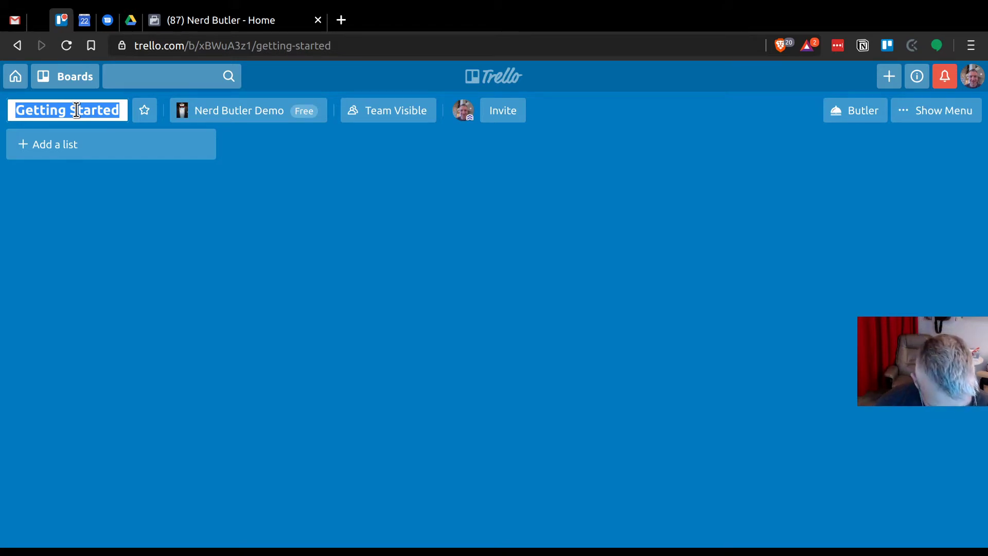
text(Tre)
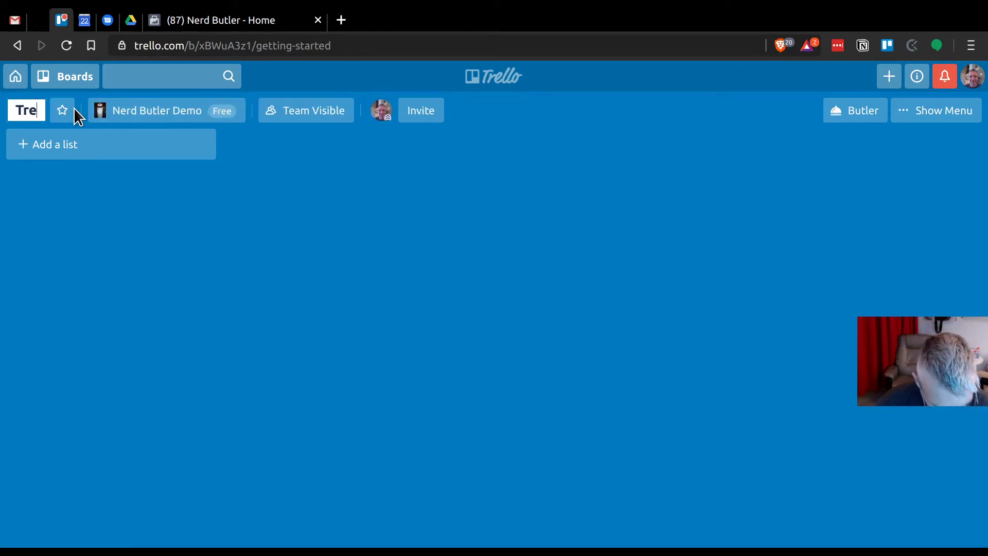
text(llo, The )
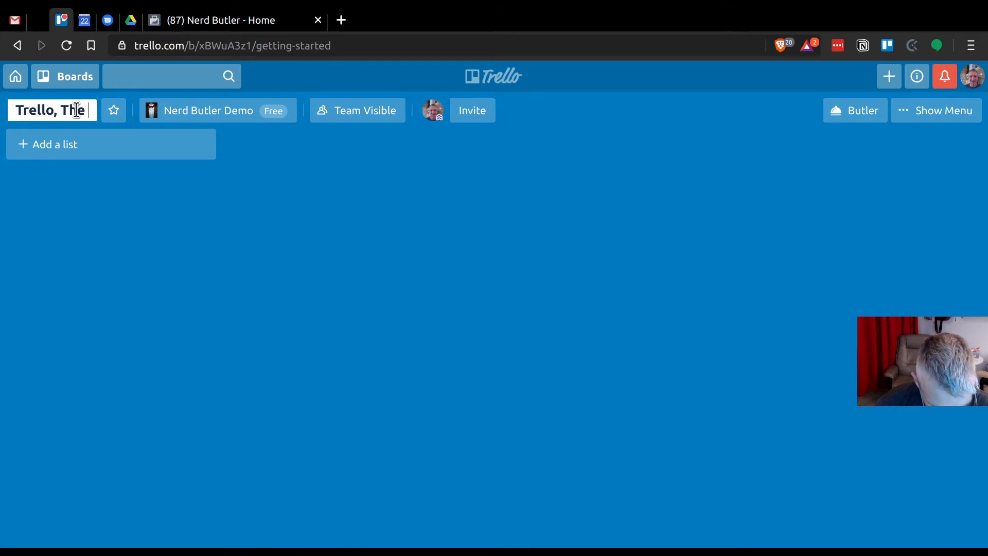
text(Basics ()
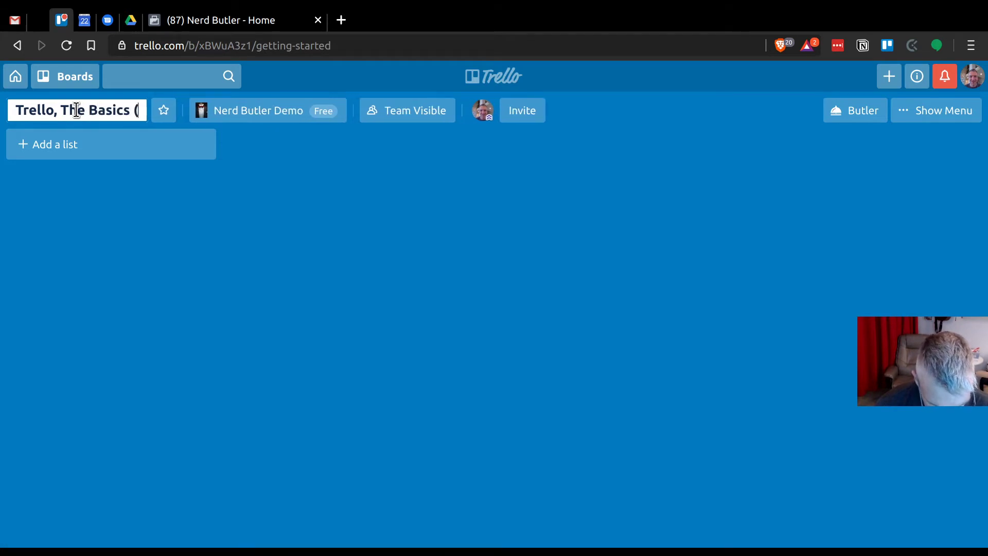
key(BackSpace)
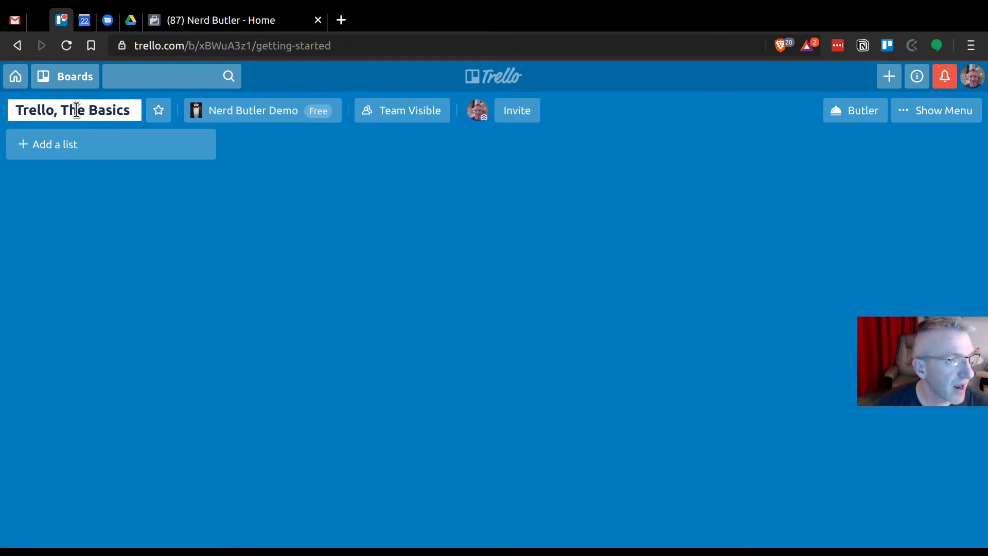
key(Return)
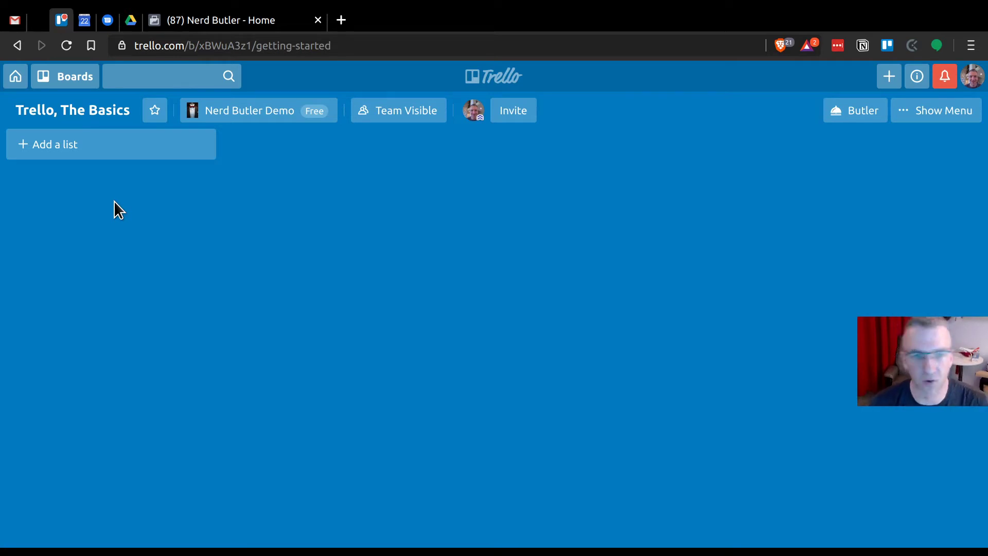
Step: Add three lists to the empty board, titled "To Do", "Doing" and "Done"
click(66, 147)
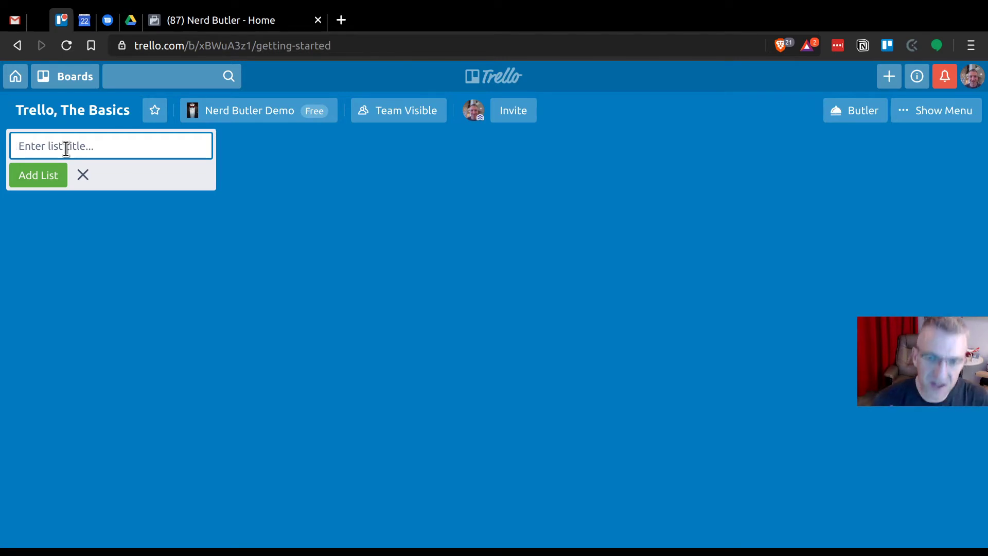
text(T)
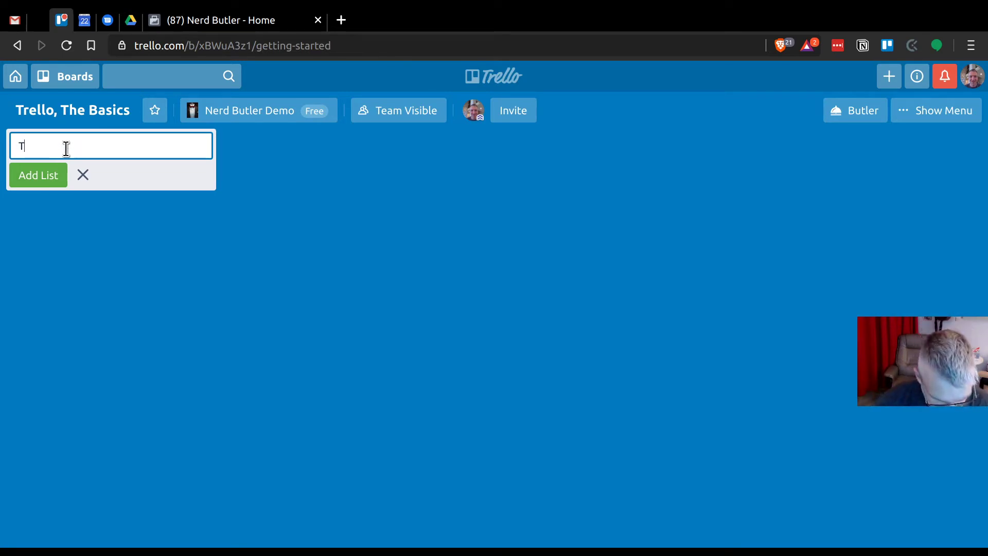
text(o Do)
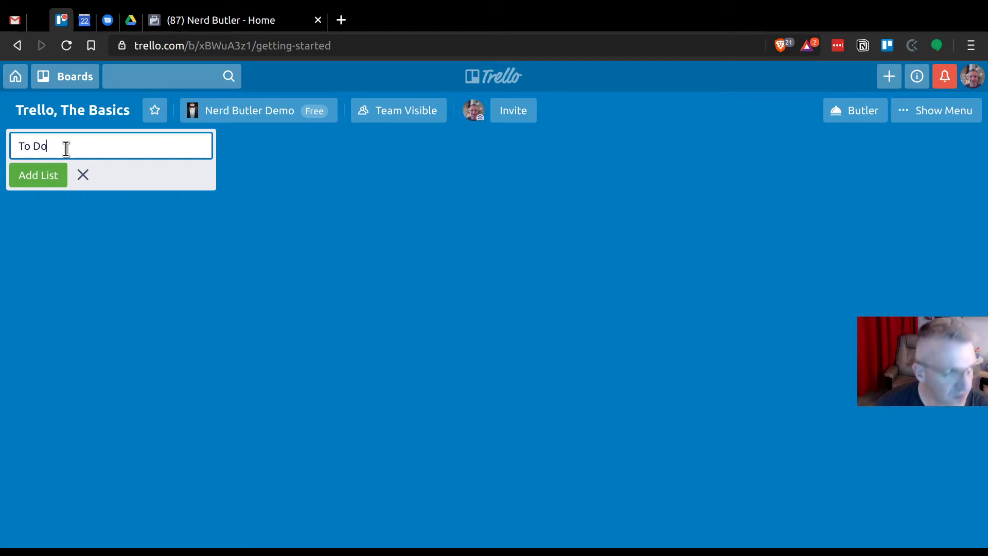
click(42, 180)
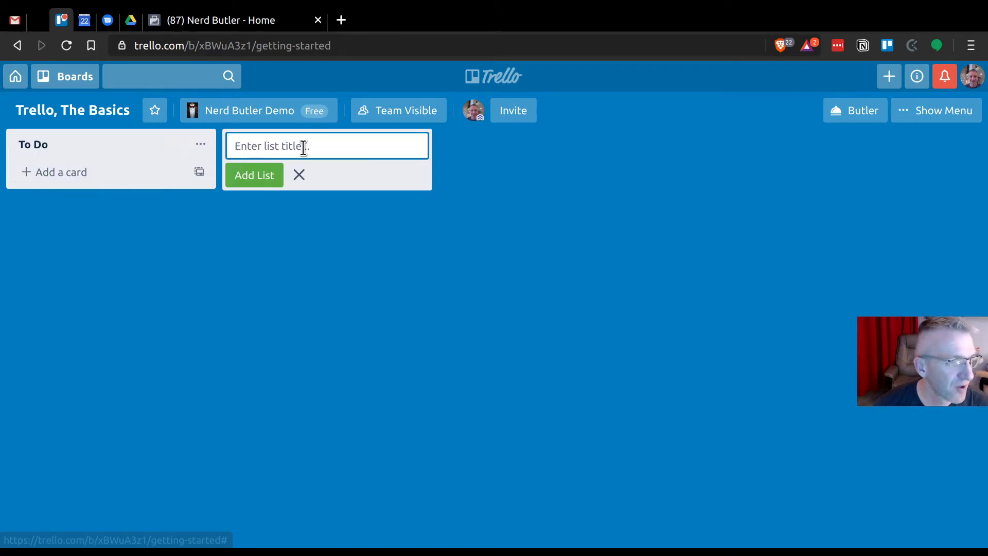
text(Doing)
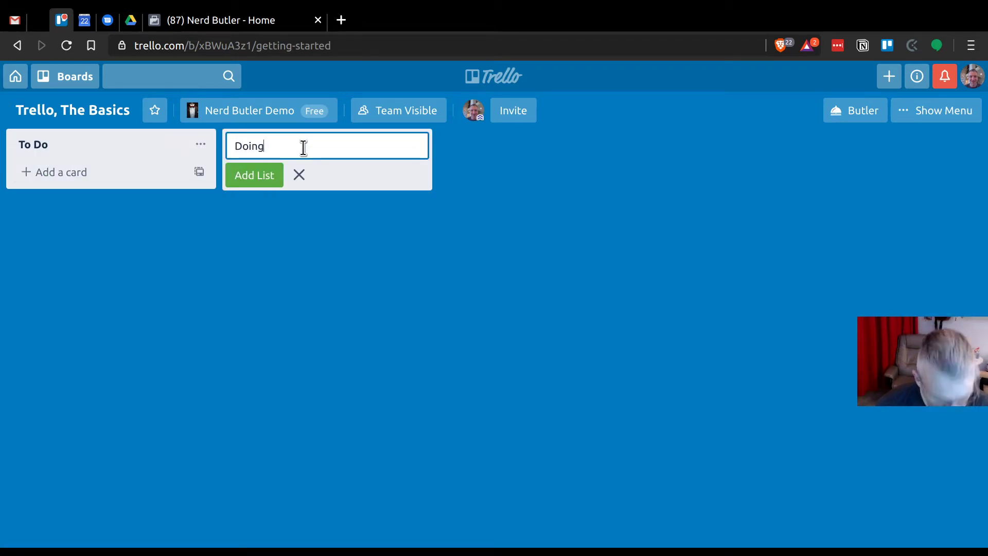
click(280, 183)
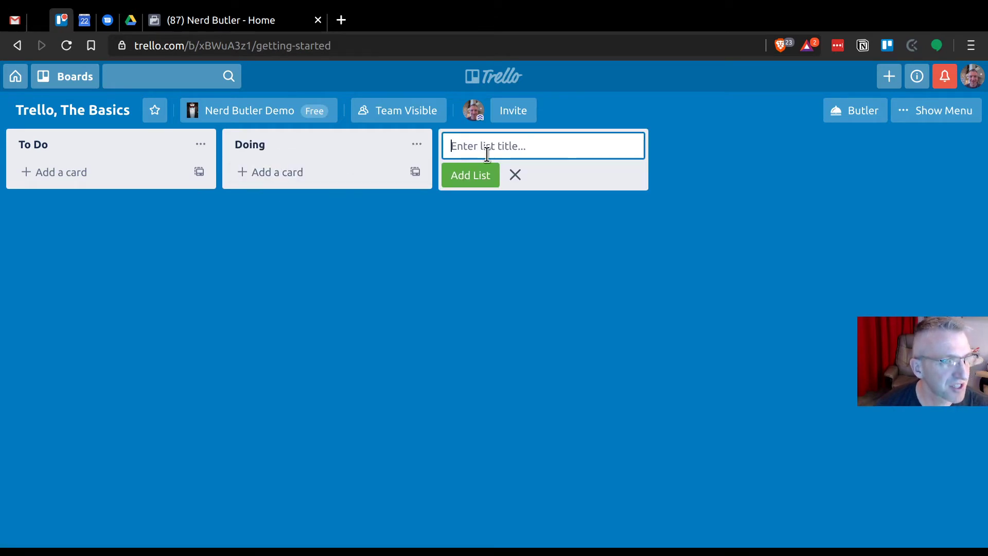
text(Done)
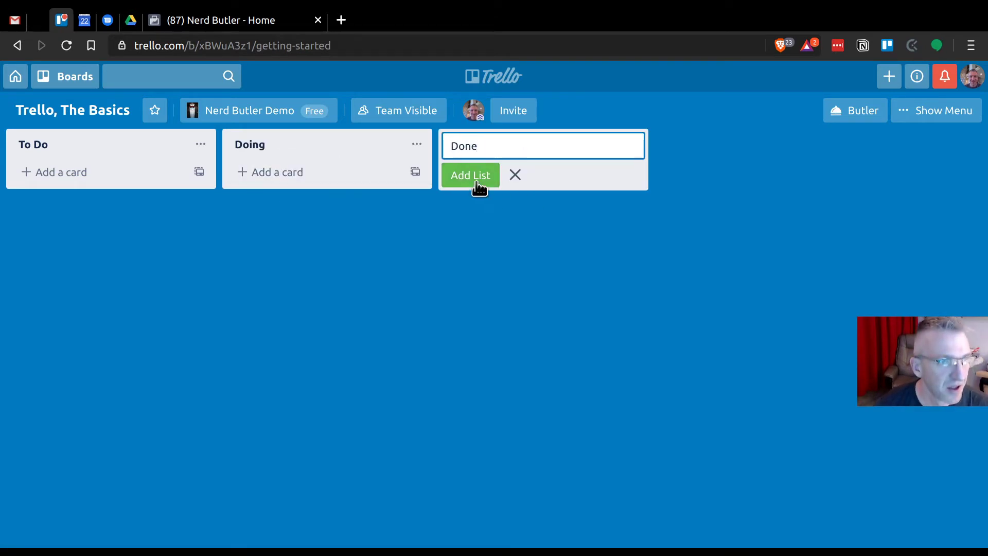
click(470, 177)
click(732, 174)
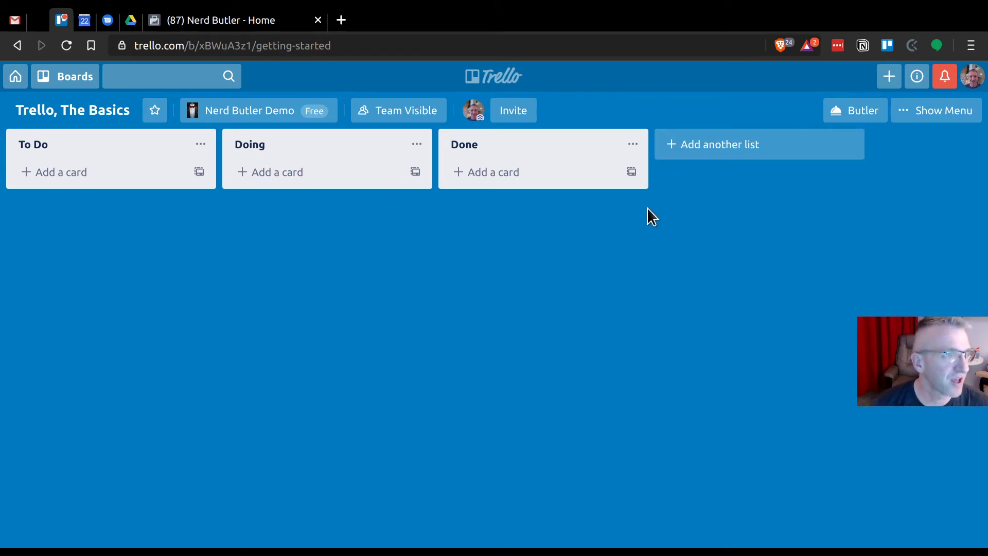
Step: Close the Nerd Butler - Home browser tab and add a card titled "Grocery Shopping" to the To Do list
click(250, 23)
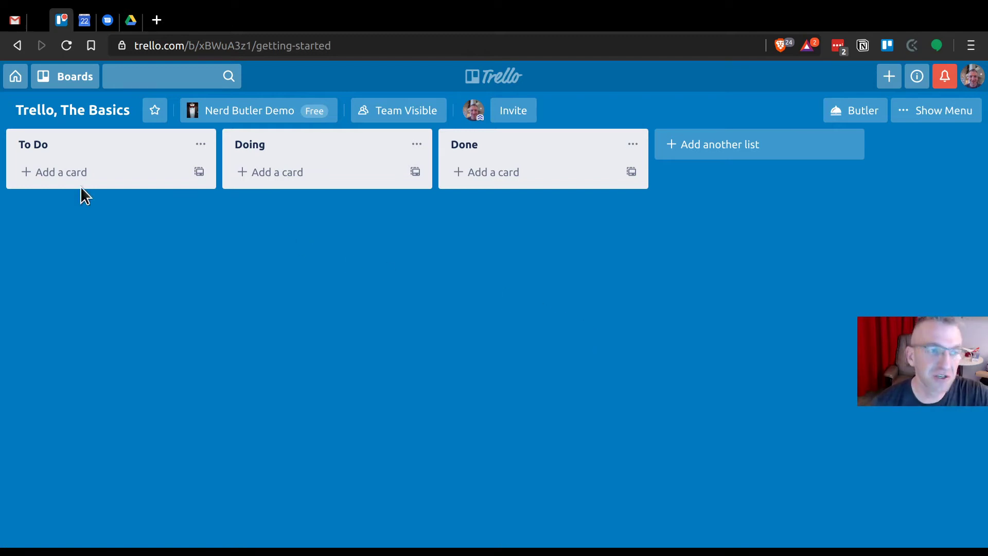
click(60, 175)
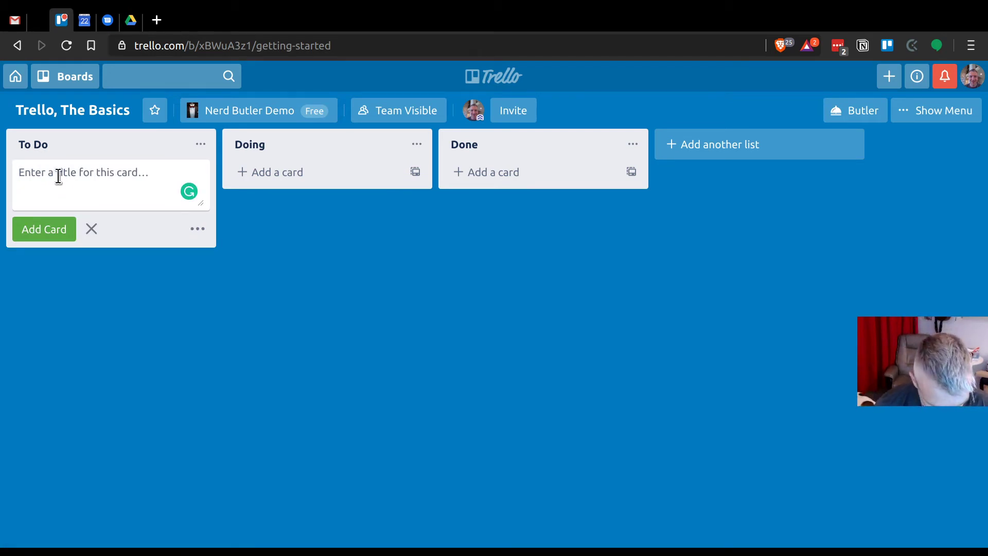
text(Grocery)
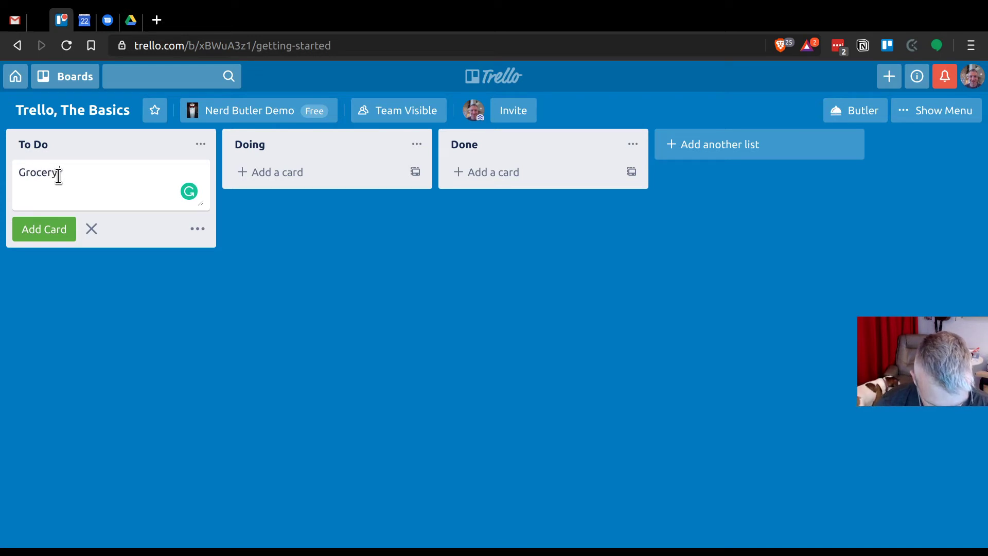
text( Shopping)
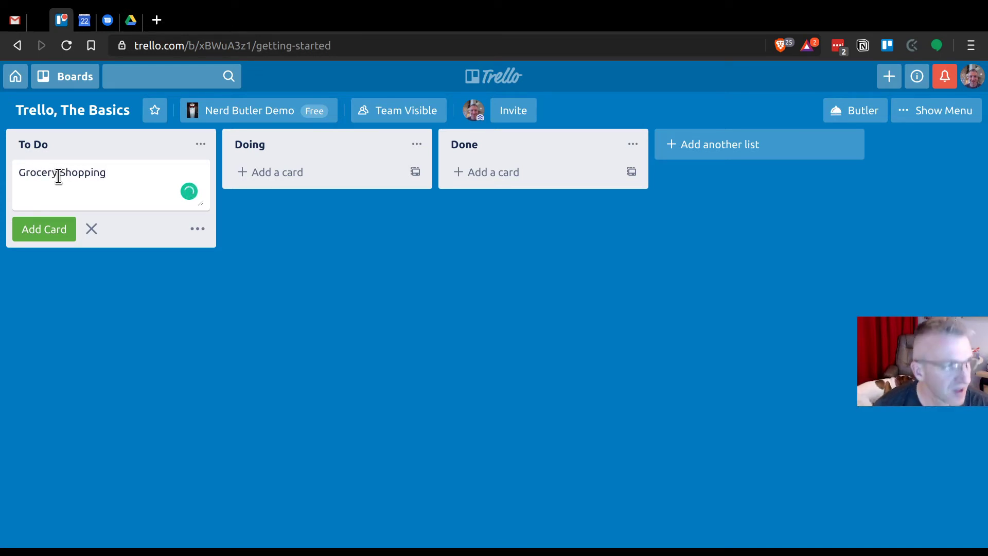
click(42, 233)
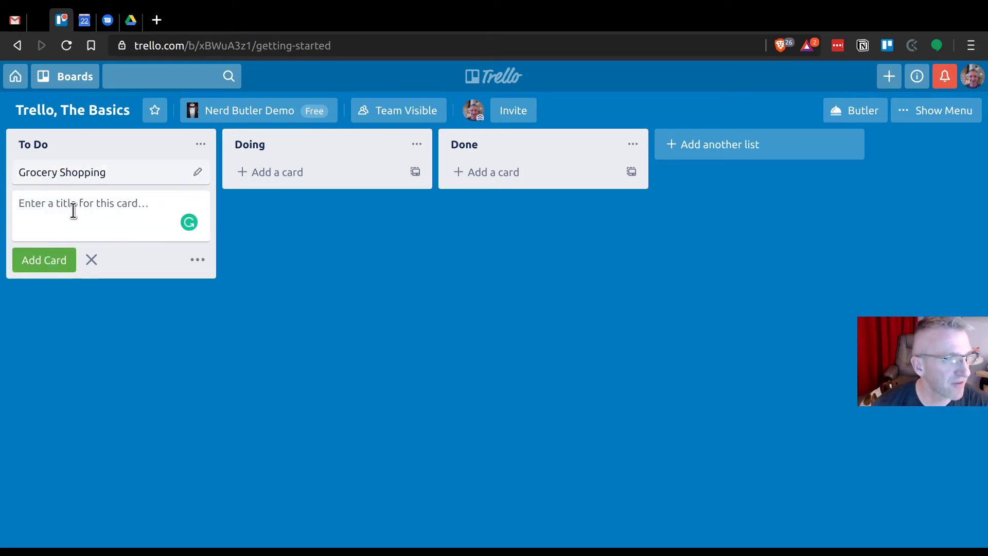
Step: Add a second card titled "Pick up dry cleaning" to the To Do list
text(Pick up d)
text(ry c)
text(leaning)
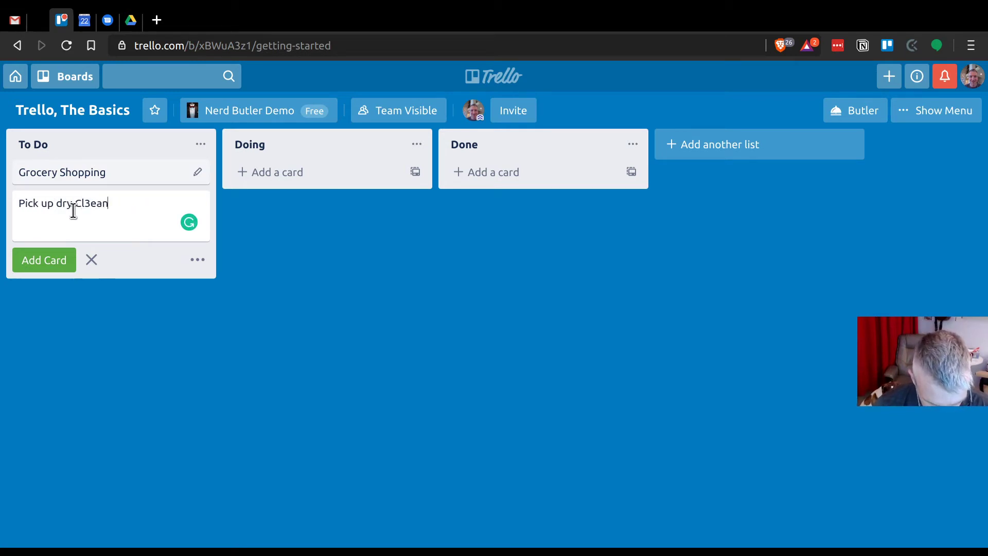
key(BackSpace)
key(BackSpace)
key(BackSpace)
key(BackSpace)
key(BackSpace)
key(BackSpace)
key(BackSpace)
key(BackSpace)
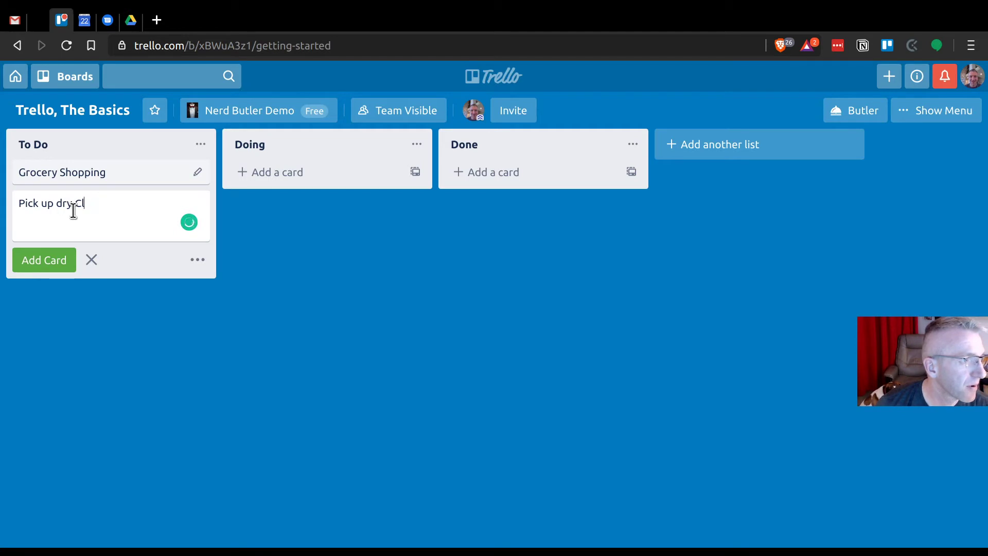
text(cleaning)
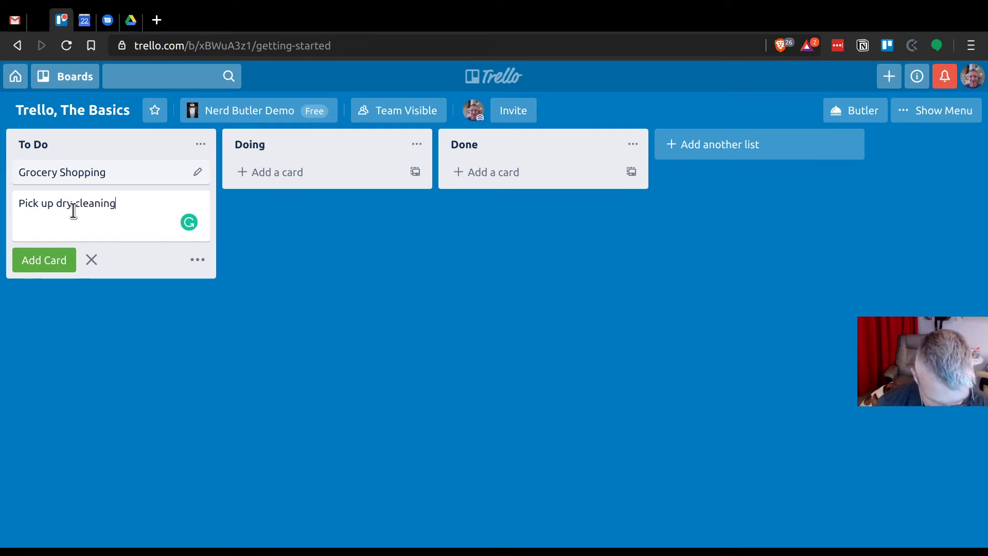
key(Return)
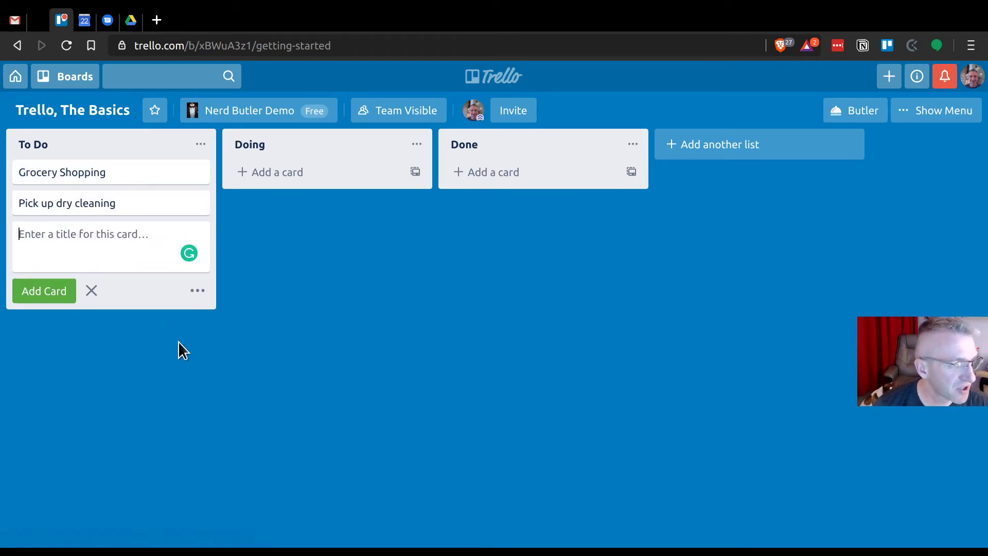
Step: Add two more cards to the To Do list, titled "Cook Dinner" and "Fold Laundry", and finish adding cards
text(Cook Dinner)
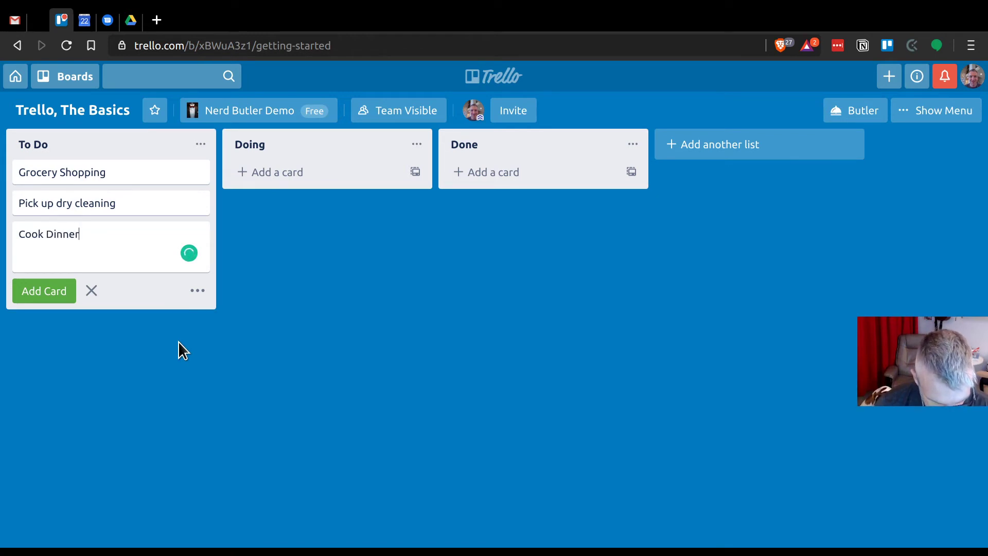
key(Return)
text(Fold)
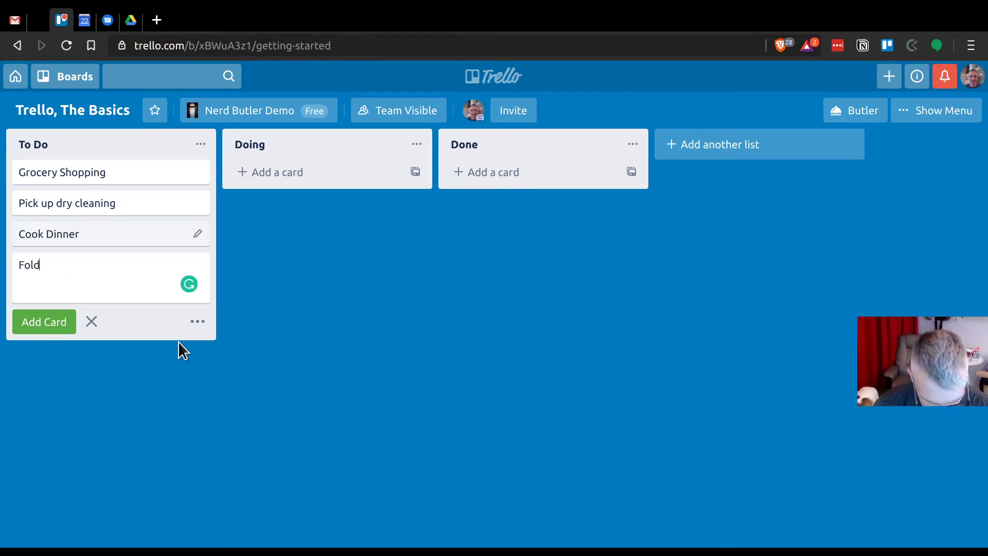
text( Laundry)
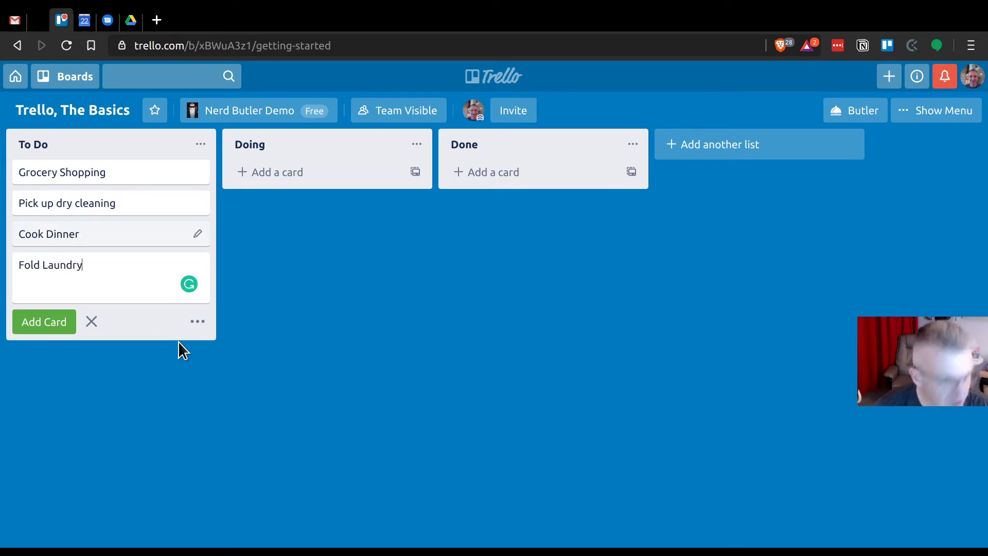
click(35, 326)
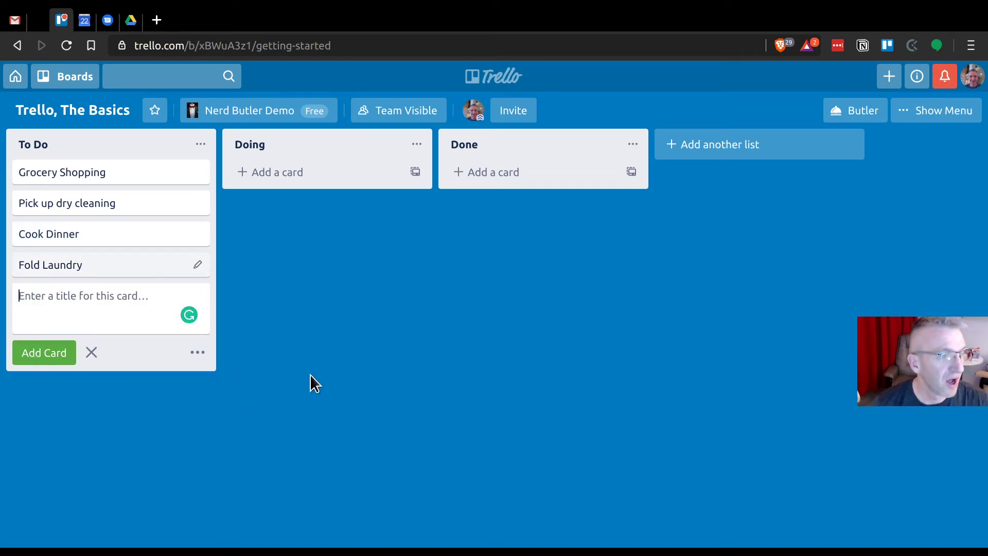
click(92, 352)
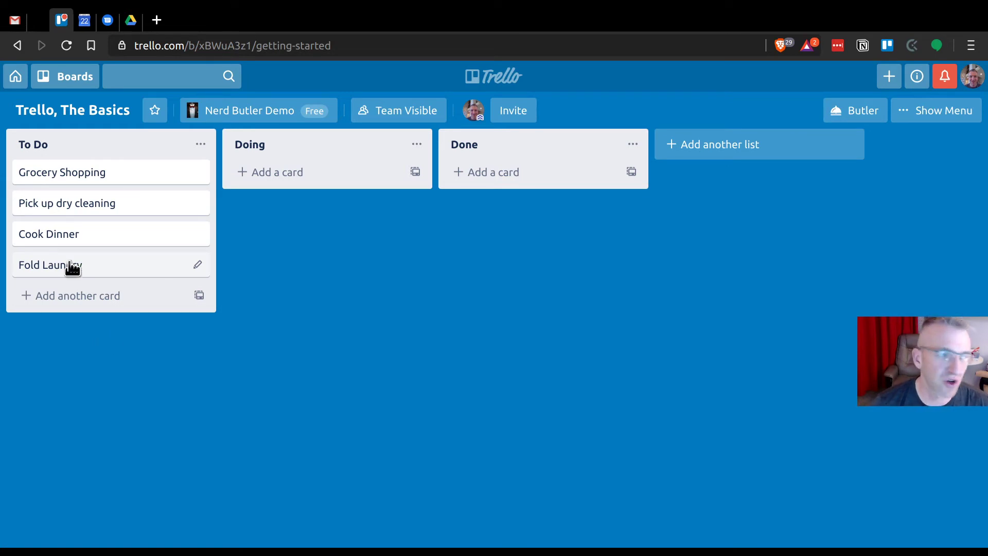
Step: Give the Grocery Shopping card the description "Whole foods and Kroegers on this shopping trip." and save it
click(69, 175)
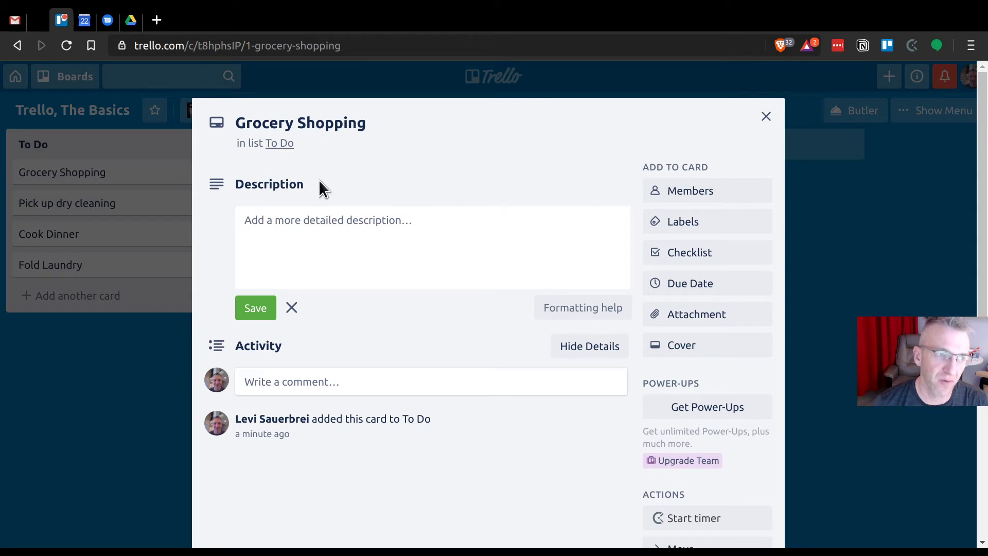
click(332, 231)
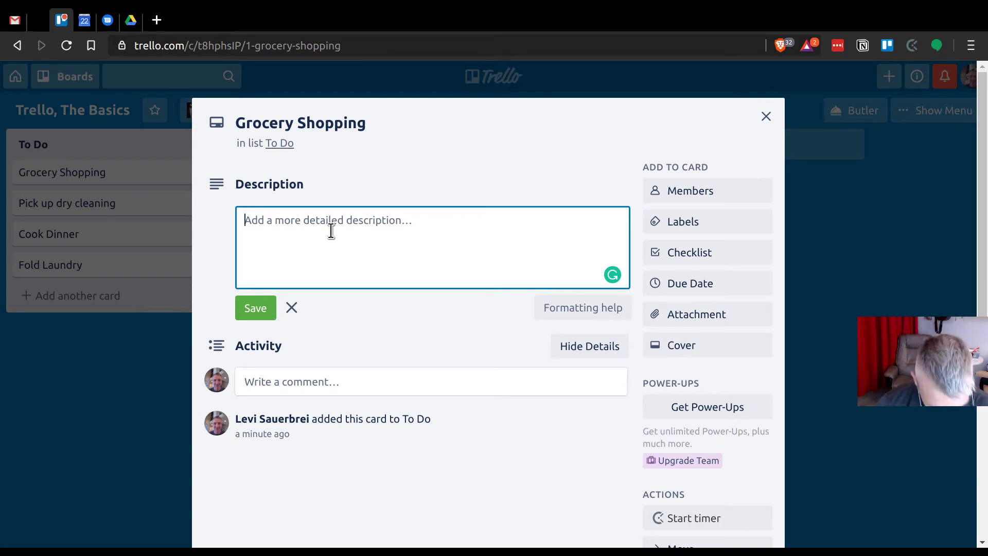
text(Whole foods and)
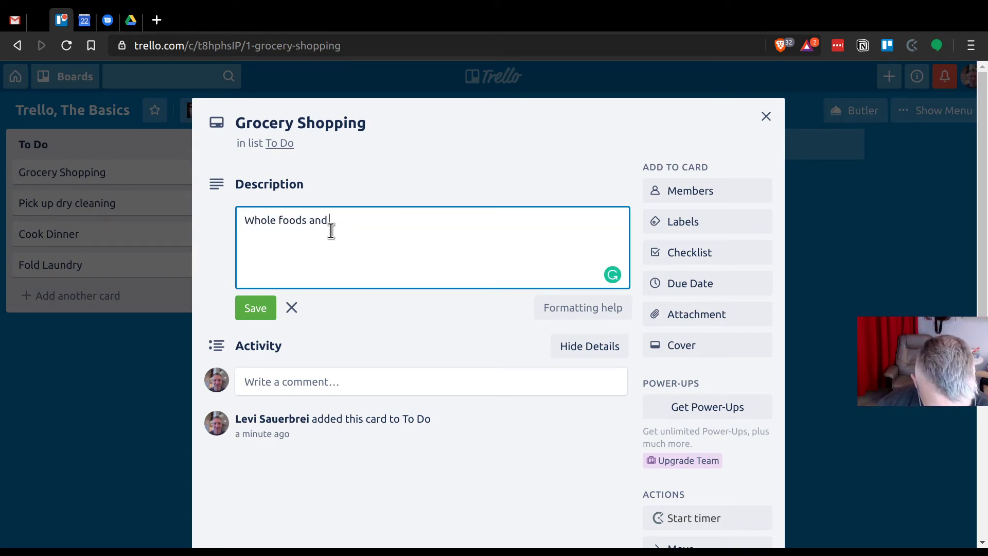
text( Kroegers)
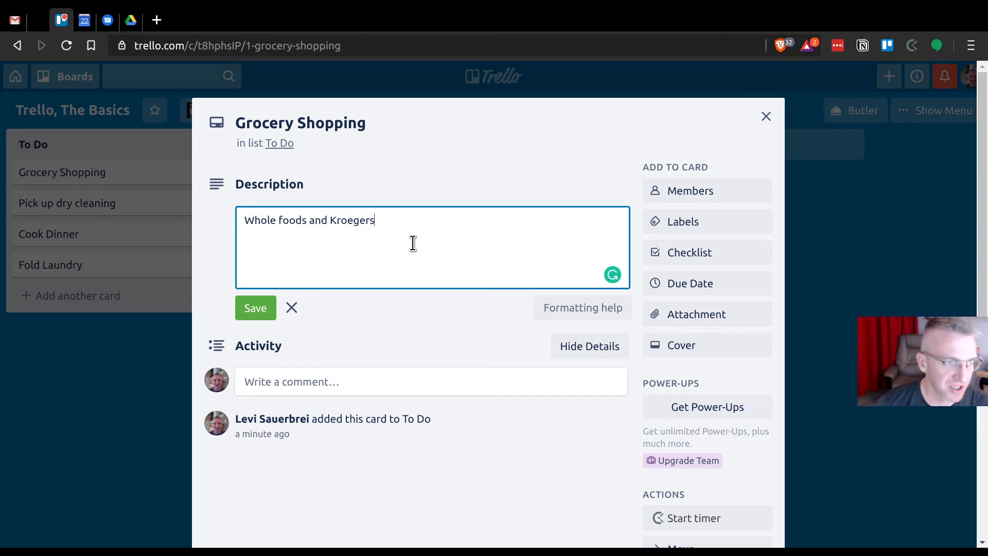
text(on t)
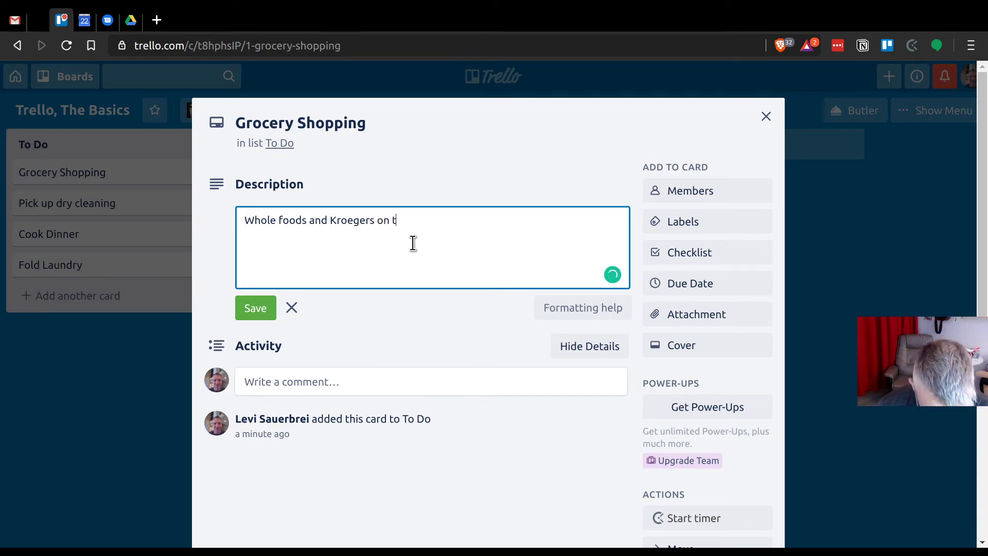
text(his shopping t)
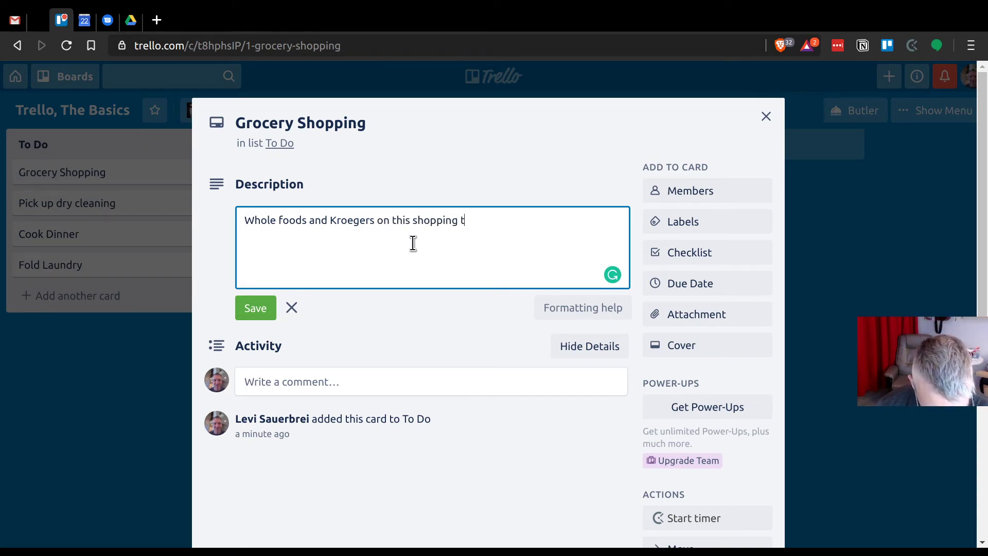
text(rip.)
click(255, 308)
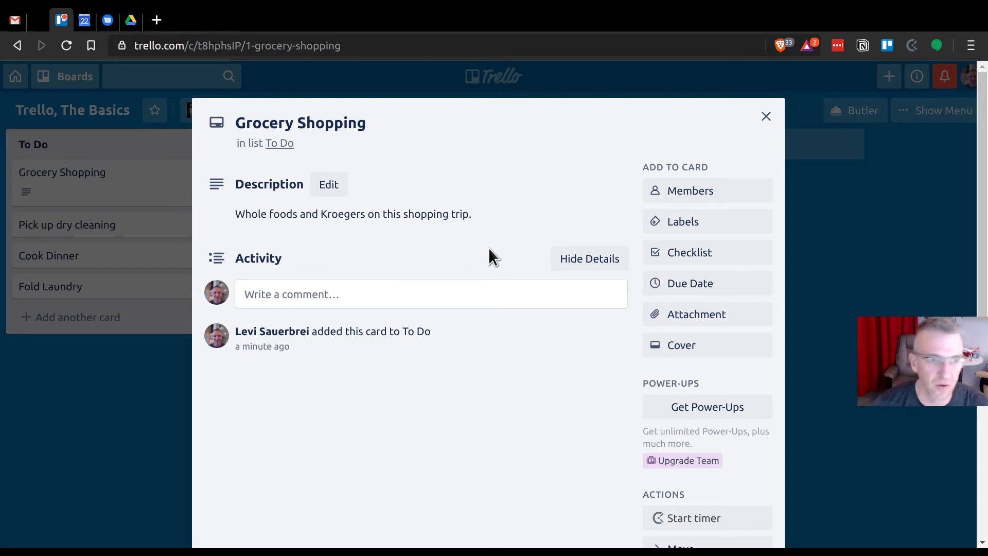
Step: Add a checklist titled "Whole Foods" to the Grocery Shopping card
click(701, 259)
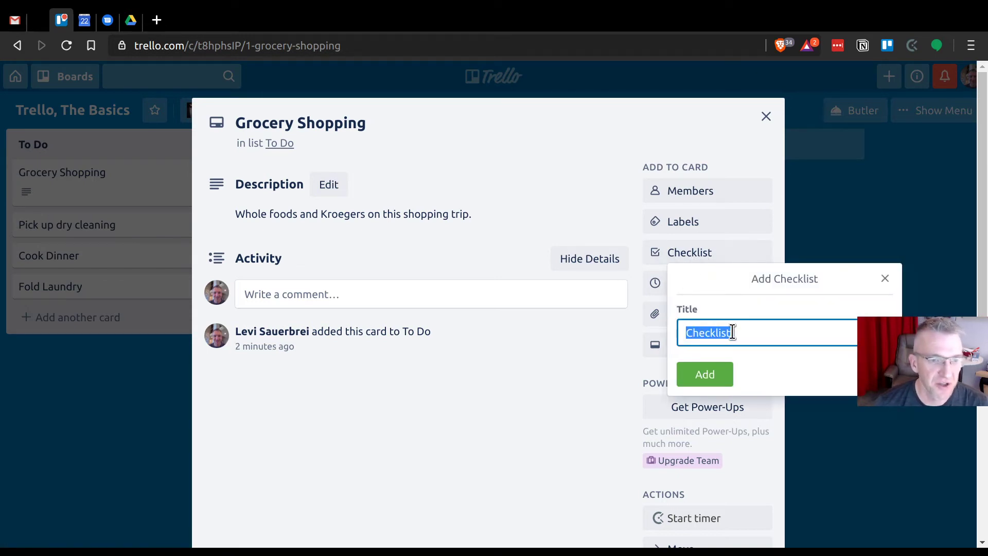
text(Wh)
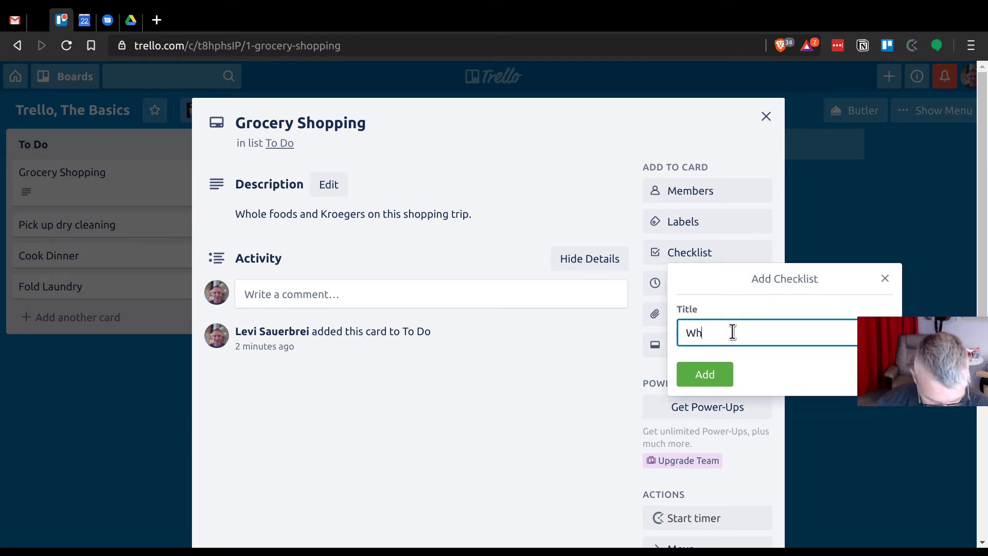
text(ole Foods)
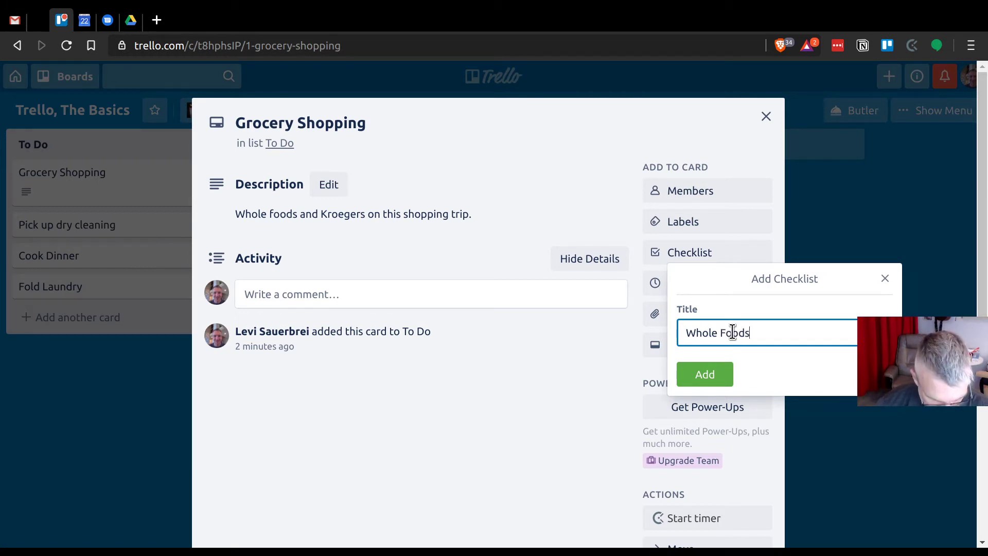
click(715, 375)
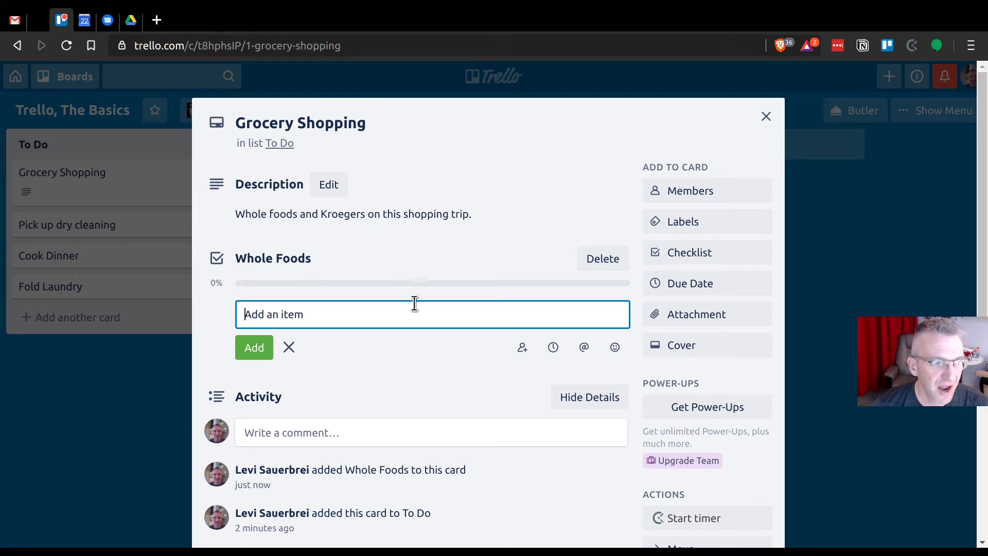
Step: Add the items "Brussel Sprouts" and "Half and half" to the Whole Foods checklist
text(Brusse)
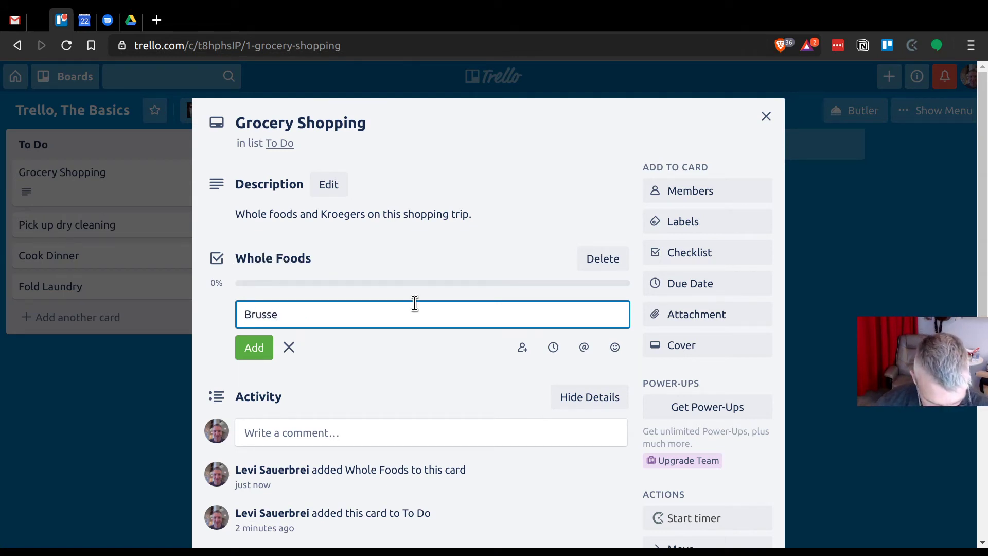
text(l Sprouts)
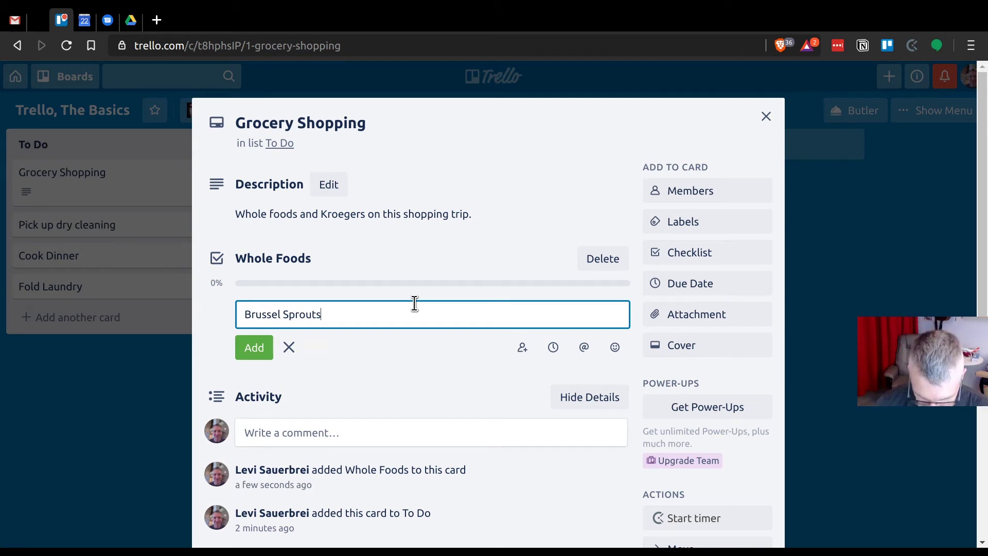
key(Return)
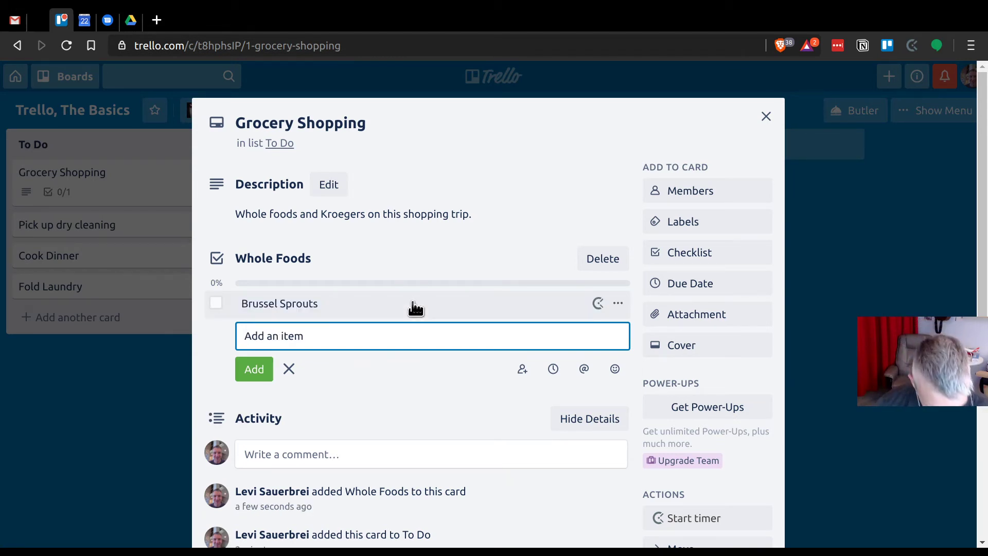
text(Ha)
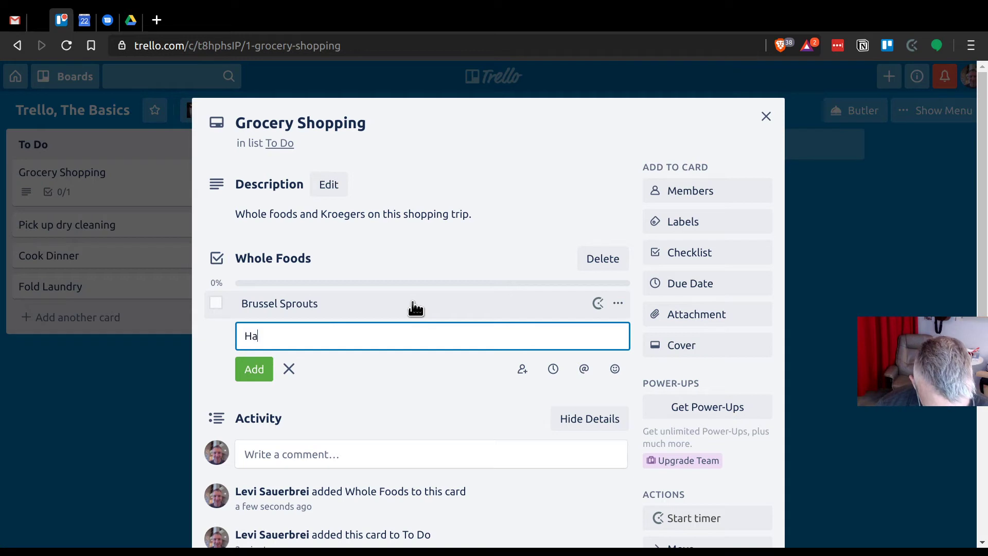
text(lf and half)
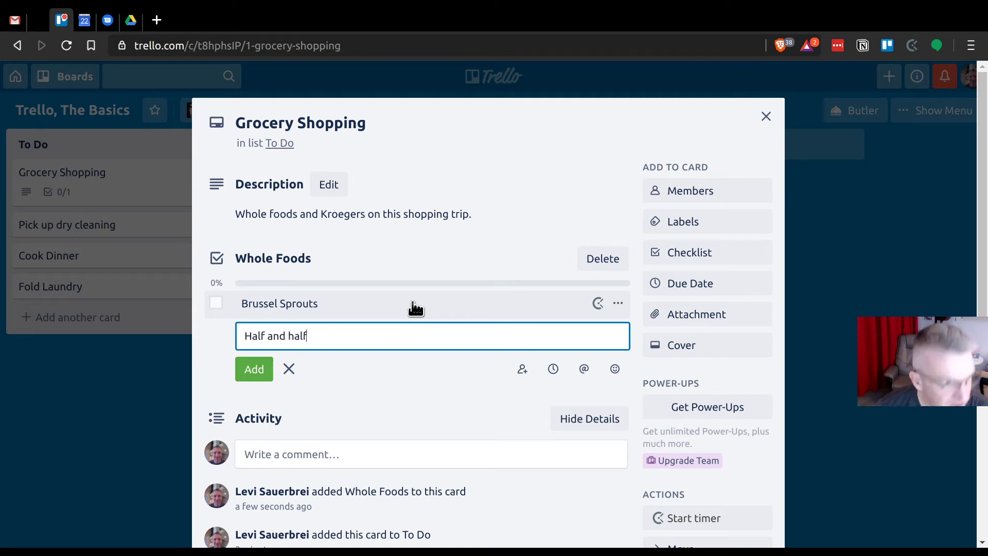
key(Return)
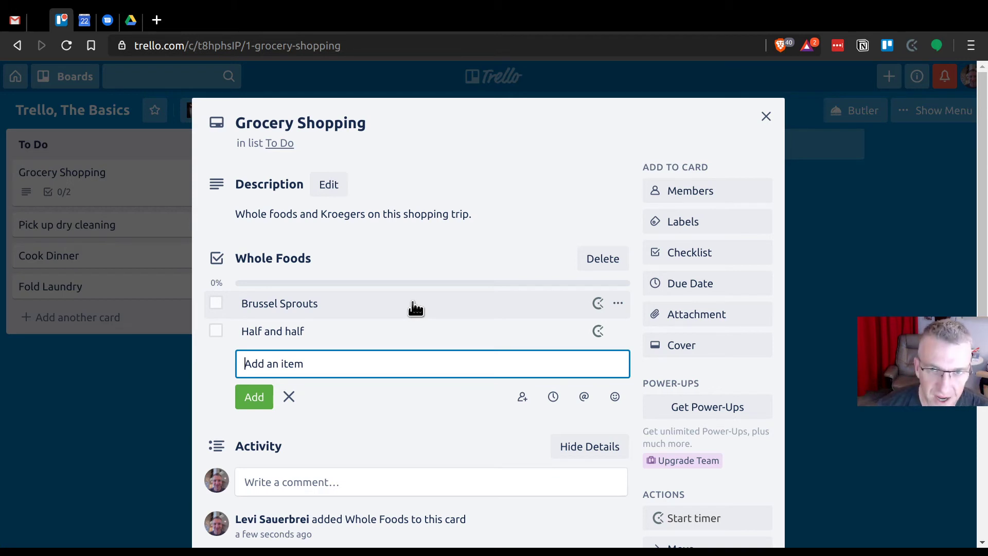
Step: Add the item "Chocolate covered almonds" to the Whole Foods checklist and finish adding items
text(Choc)
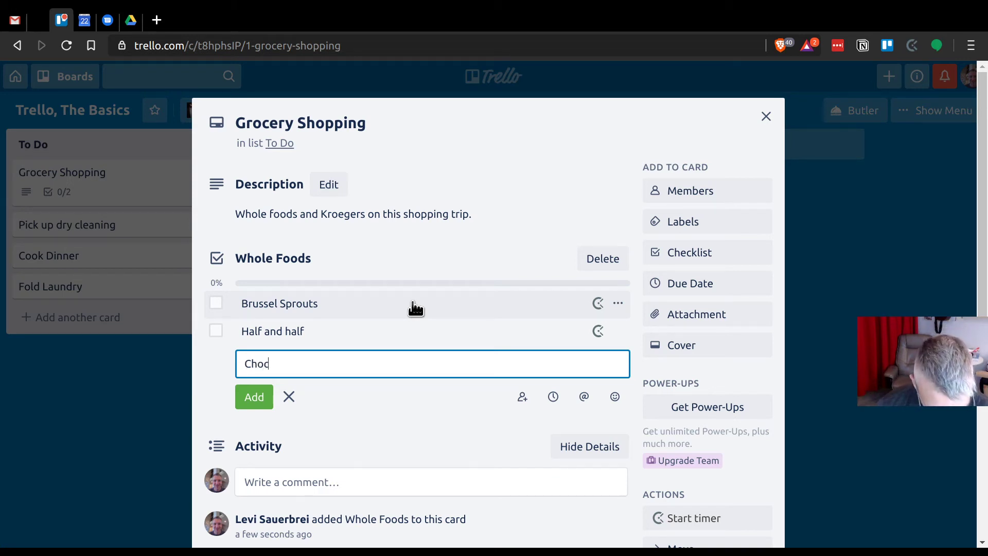
text(olate covere)
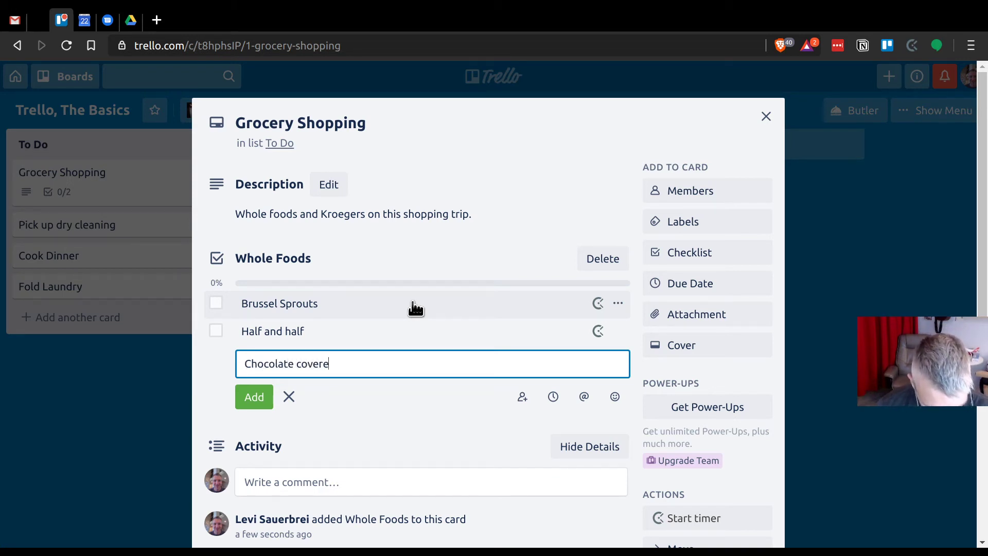
text(d almonds)
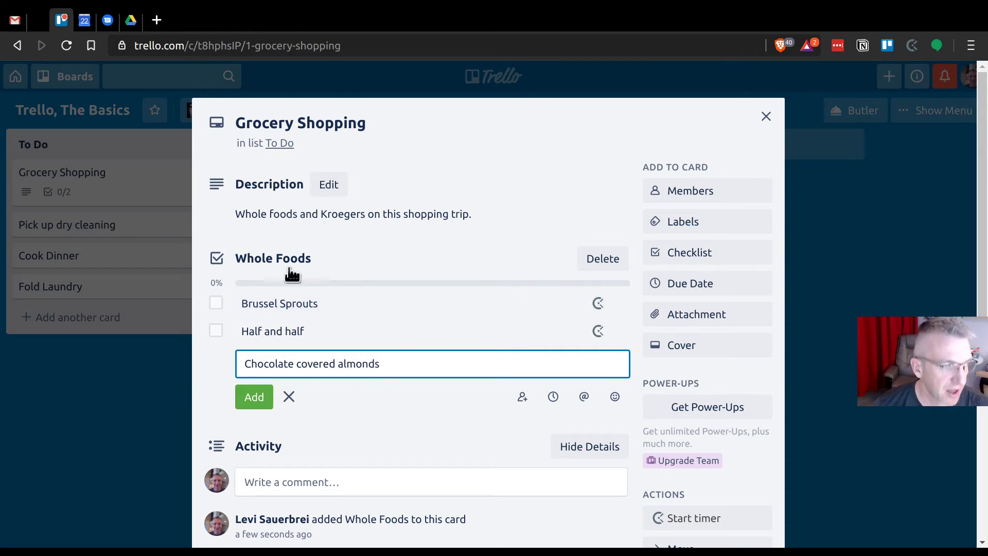
click(253, 404)
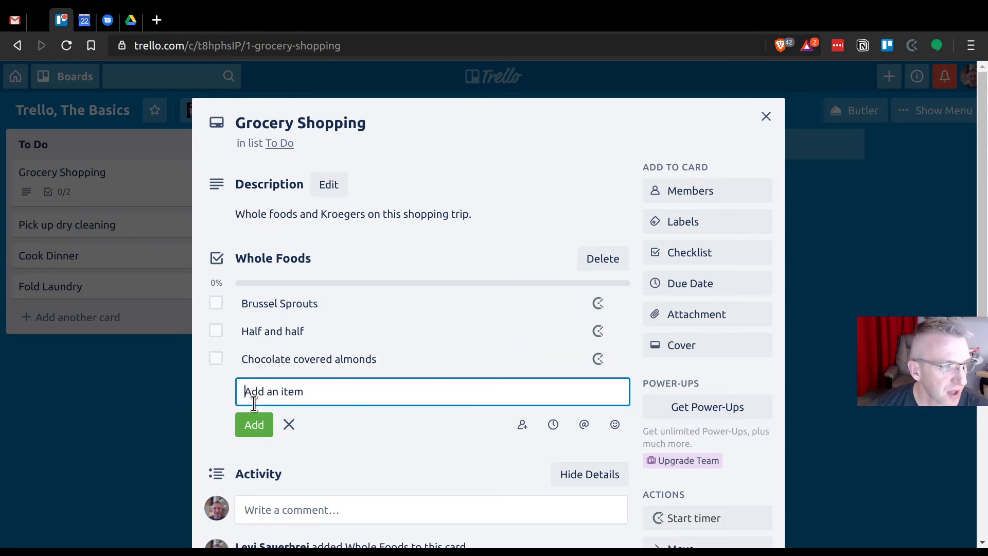
click(289, 425)
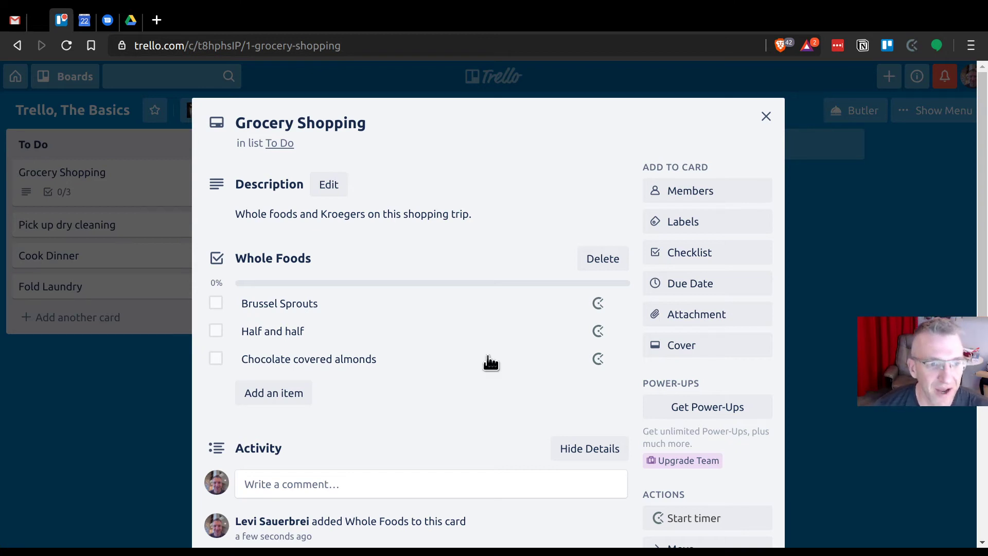
Step: Add a second checklist titled "Kroegers" to the card, without copying items from another checklist
click(712, 252)
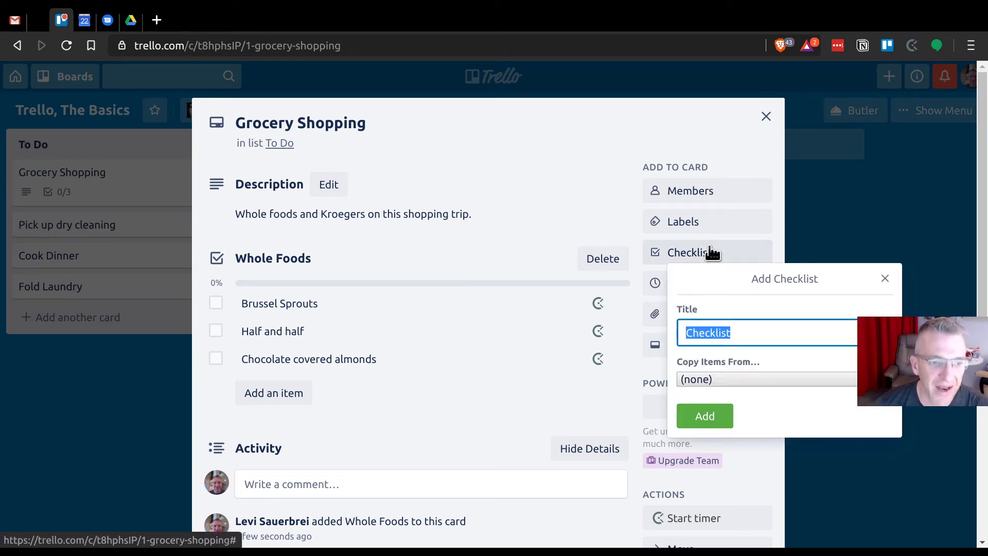
text(Kroegers)
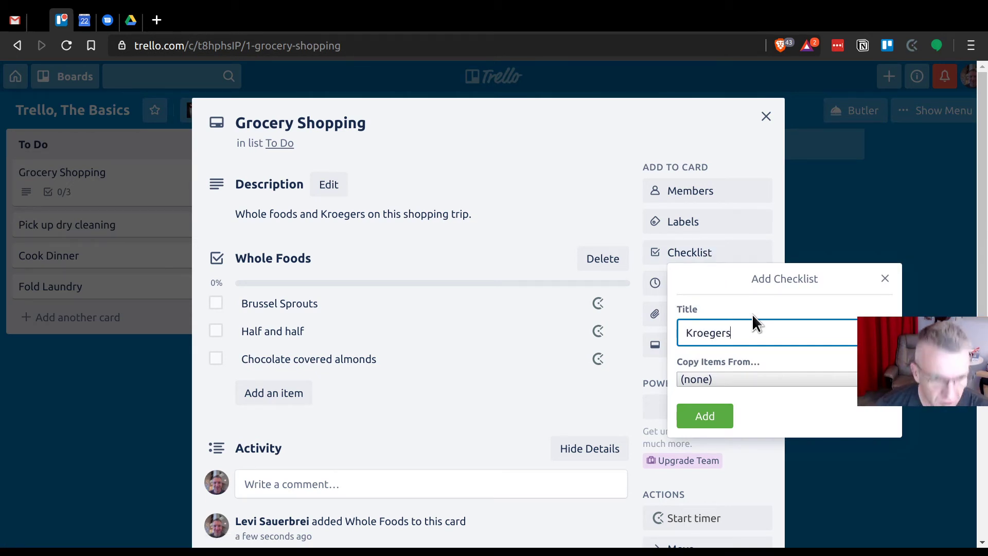
click(767, 379)
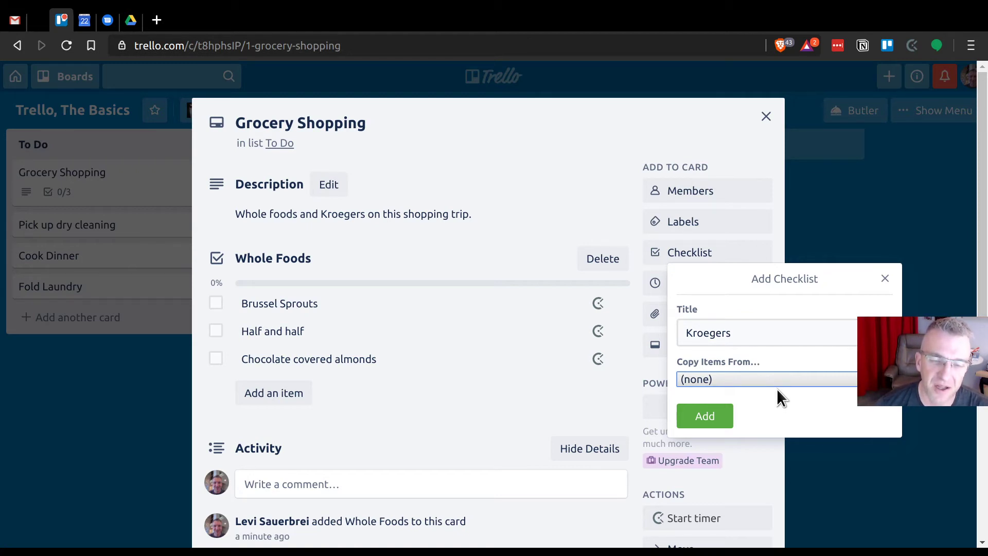
click(709, 415)
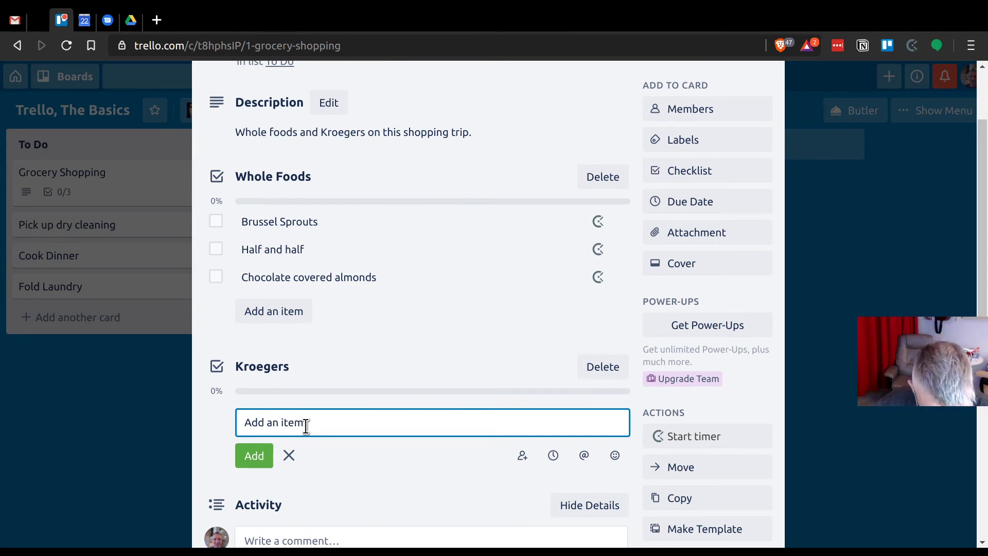
Step: Add the items "Good bagels" and "Diet Coke" to the Kroegers checklist
text(Good bagels)
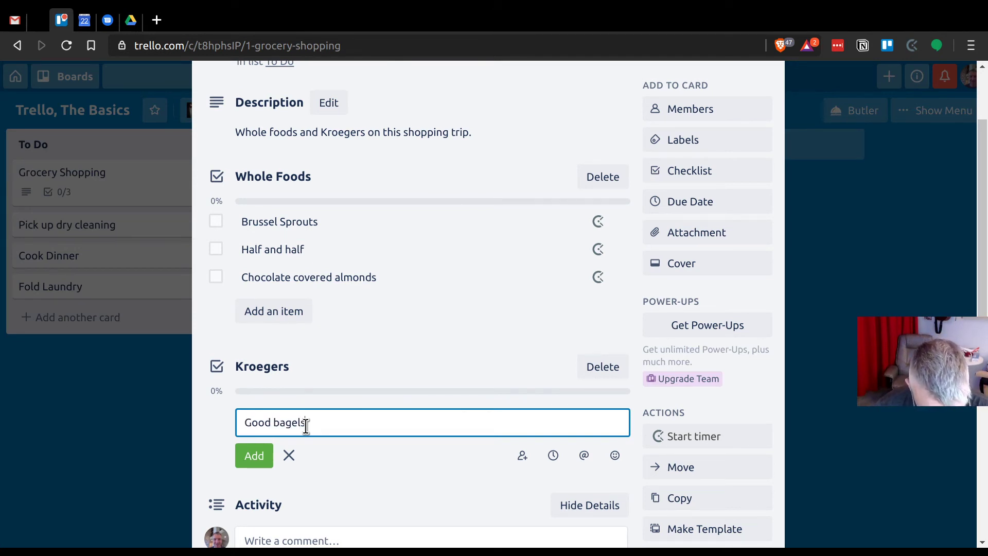
key(Return)
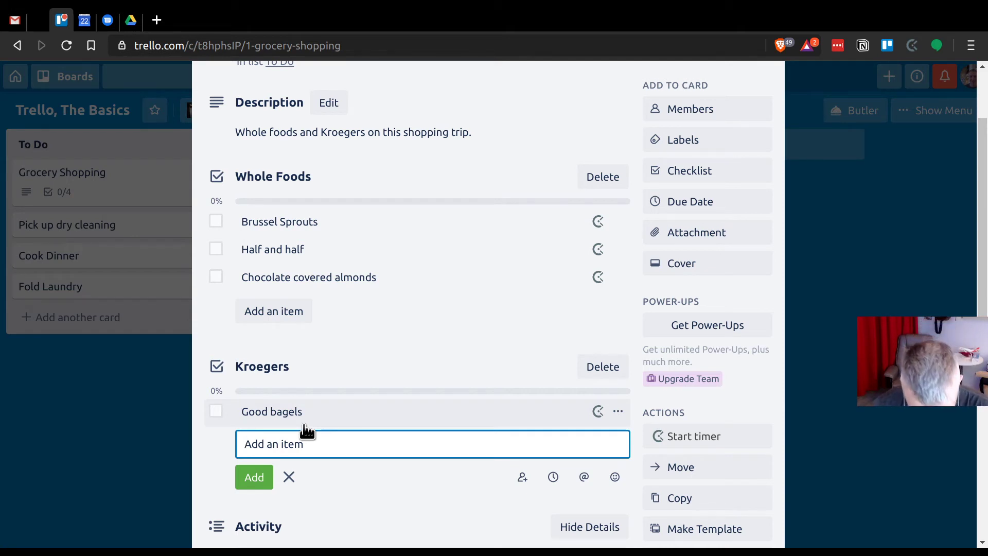
text(Diet Coke)
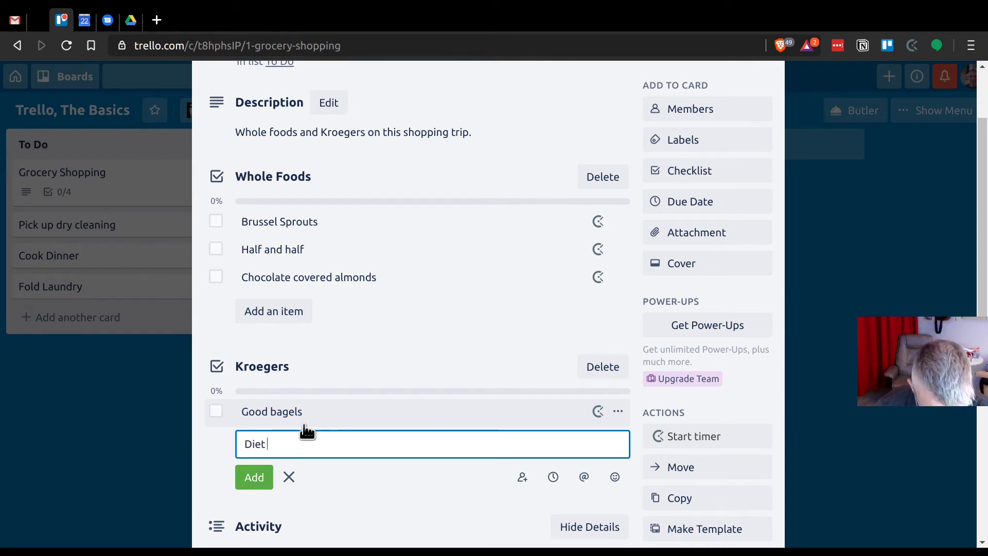
key(Return)
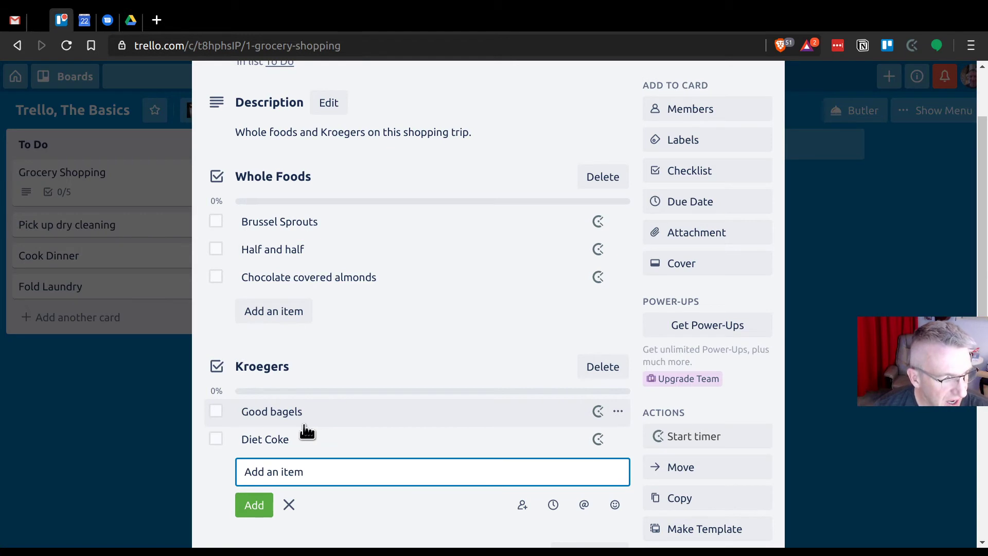
Step: Add the item "Toilet paper" to the Kroegers checklist and finish adding items
text(Toilet )
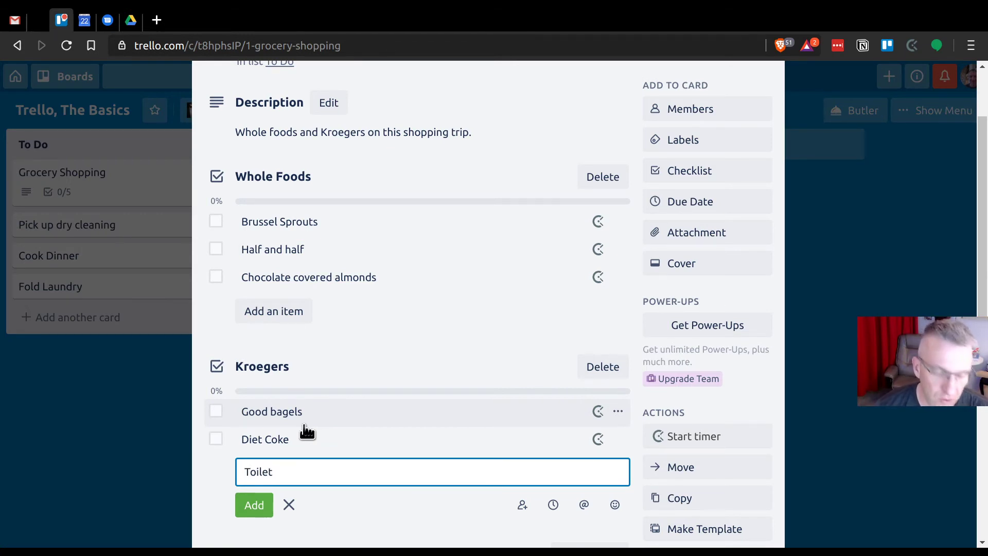
text(paper)
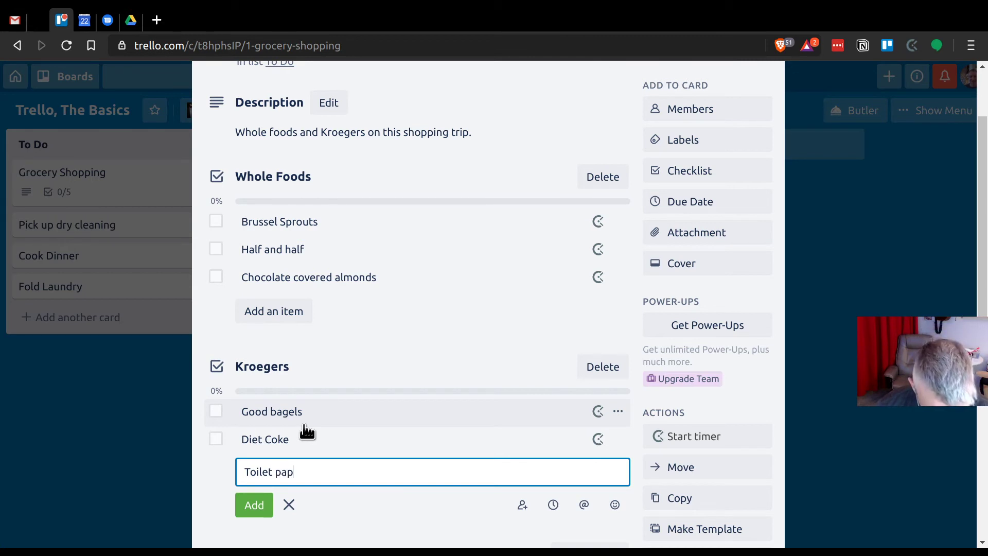
click(247, 505)
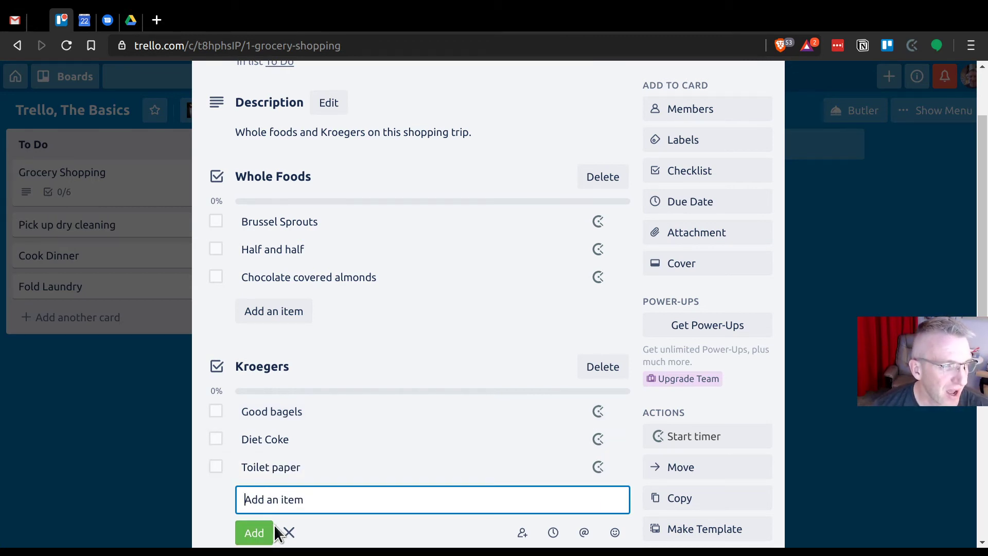
click(286, 531)
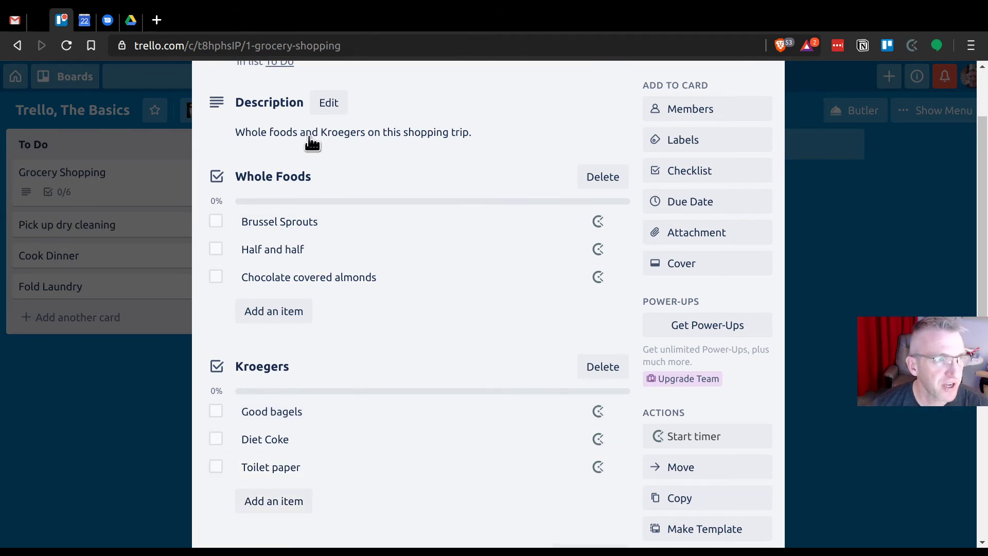
scroll(310, 142, up, 2)
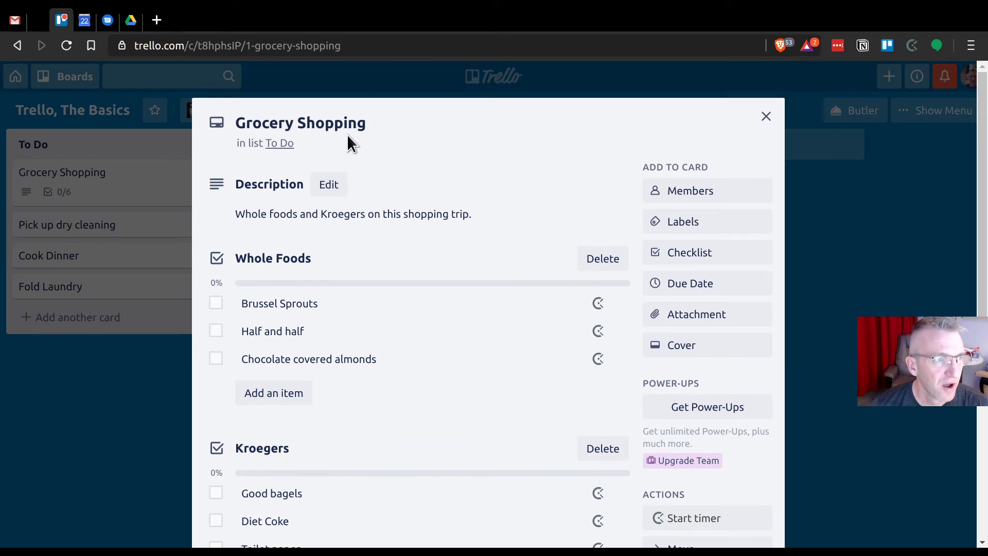
Step: Close the Grocery Shopping card and move it from the To Do list to the Doing list
click(766, 117)
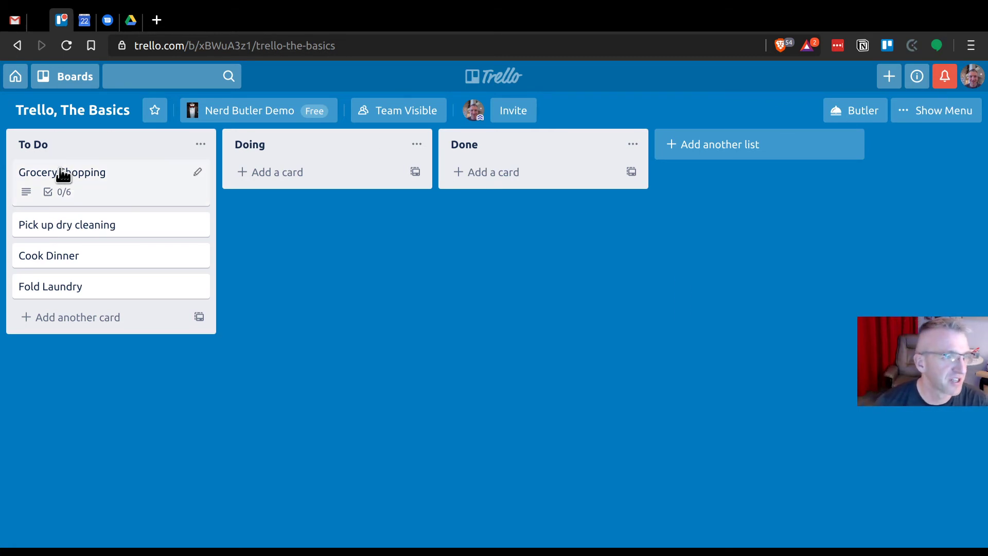
drag(110, 185, 273, 192)
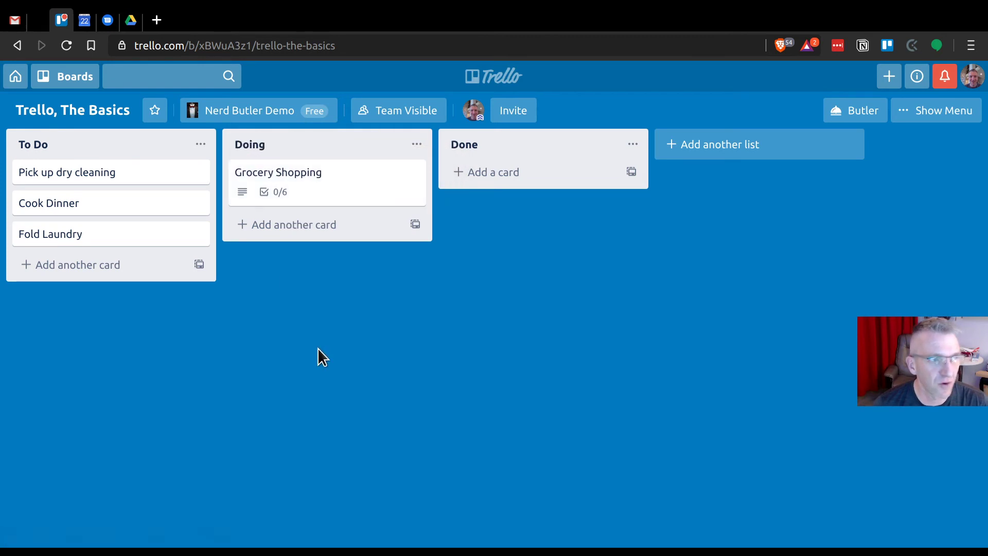
drag(327, 196, 322, 172)
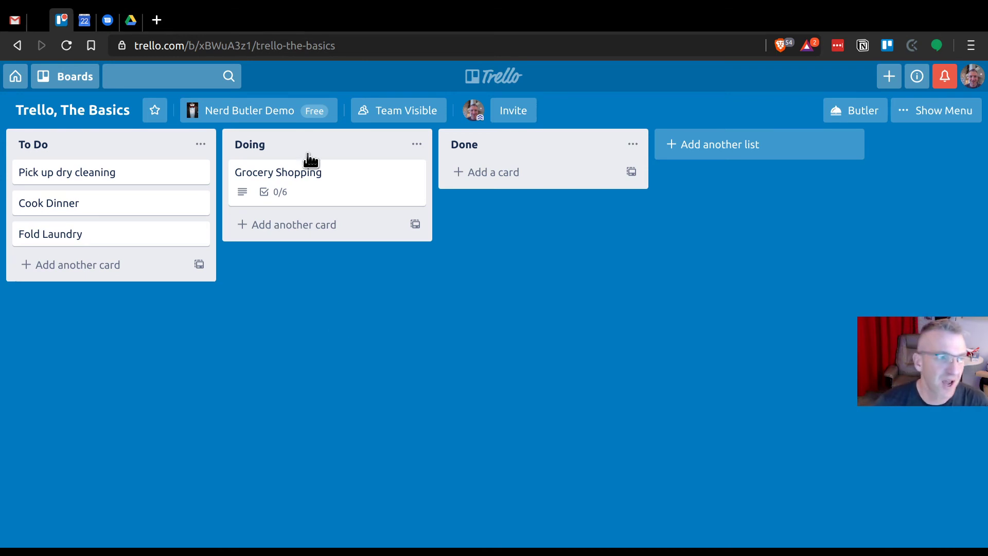
Step: Open the Grocery Shopping card and mark Brussel Sprouts, Half and half and Chocolate covered almonds complete in the Whole Foods checklist
click(332, 199)
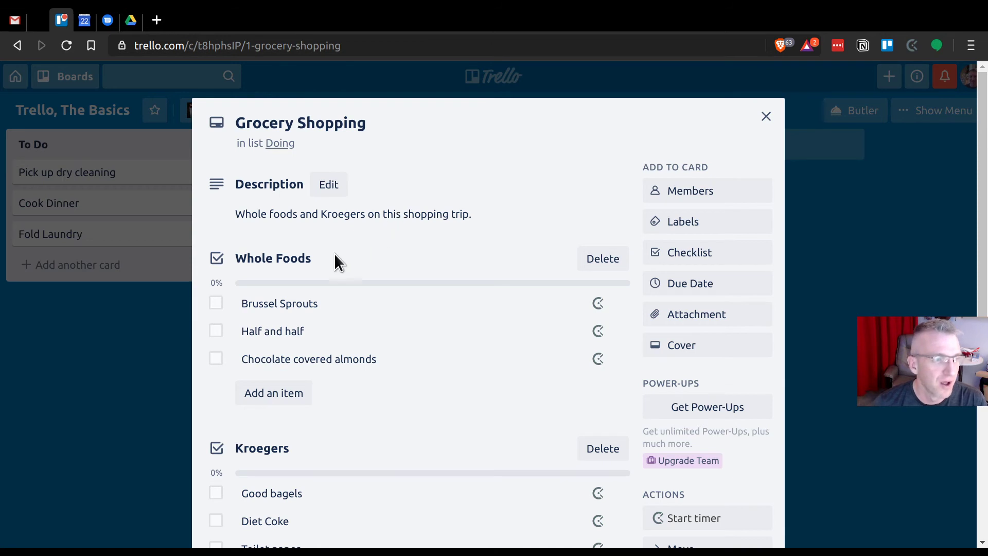
click(216, 303)
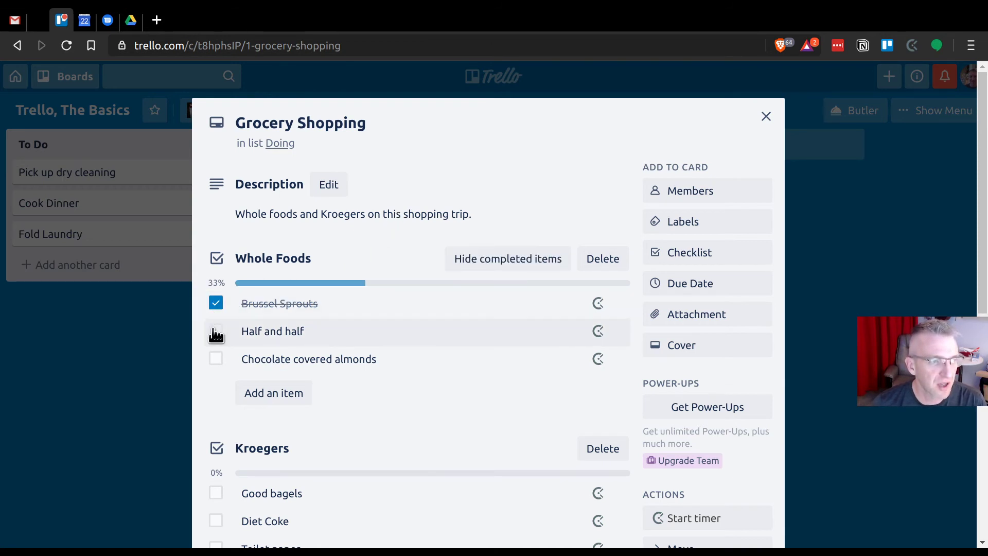
click(216, 332)
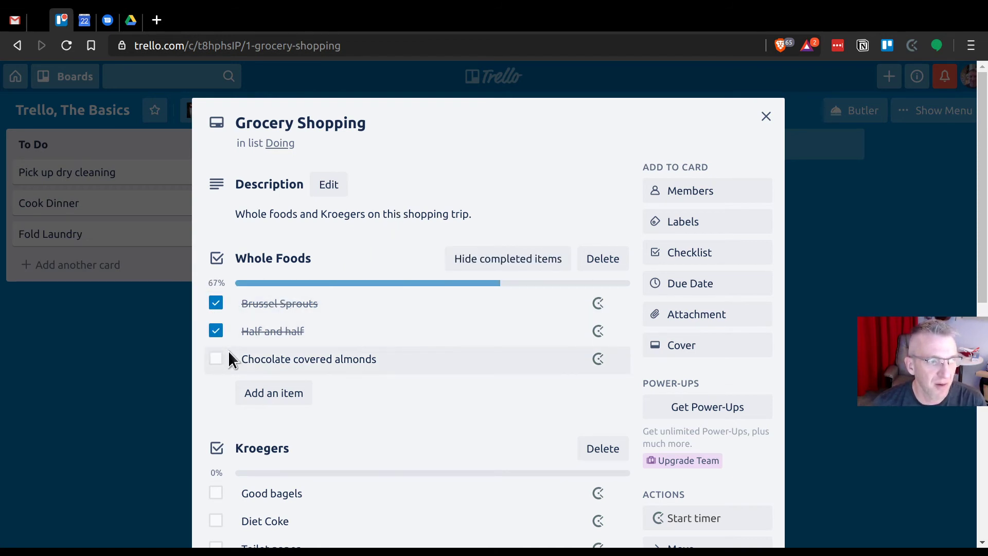
click(216, 359)
Step: Mark Good bagels, Diet Coke and Toilet paper complete in the Kroegers checklist, and close the card
scroll(470, 333, down, 2)
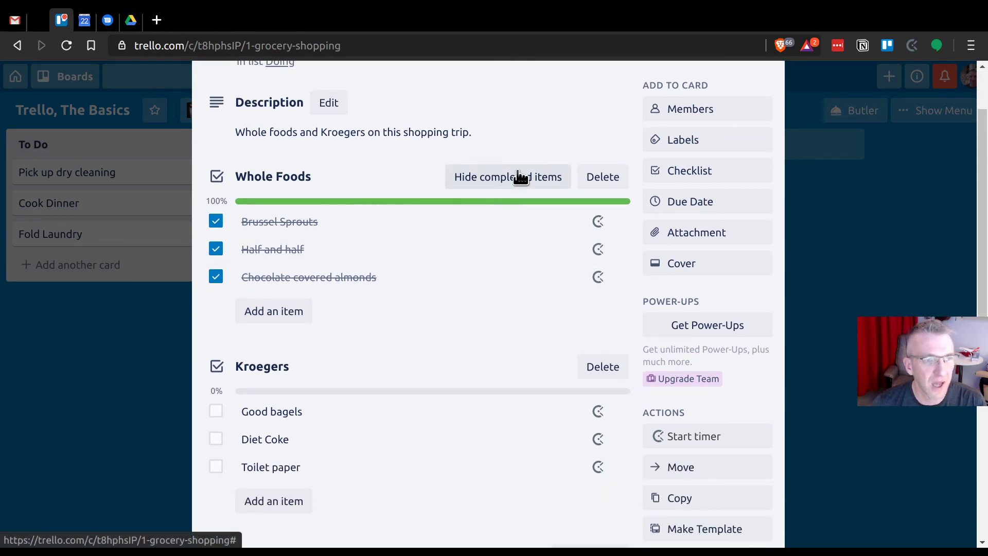
scroll(435, 278, down, 1)
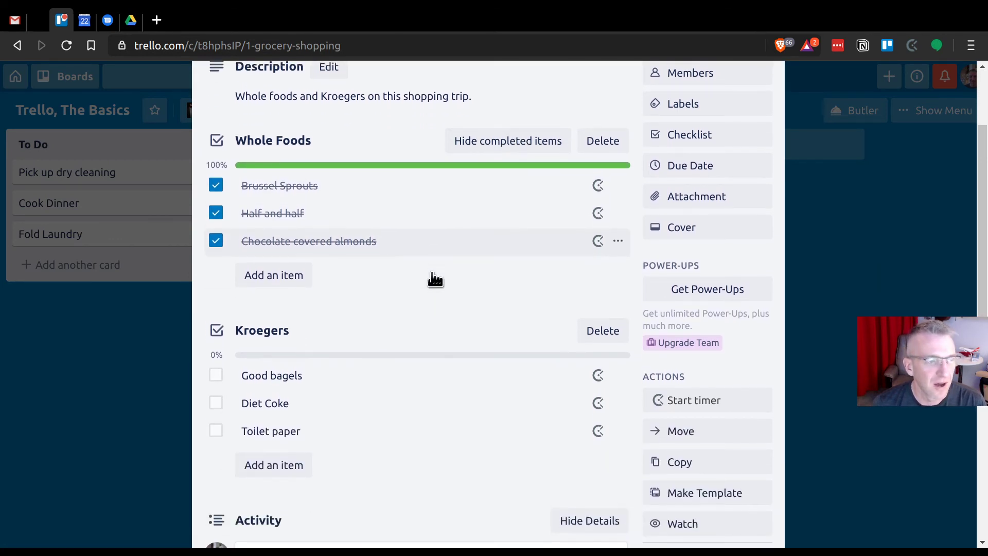
scroll(421, 296, down, 1)
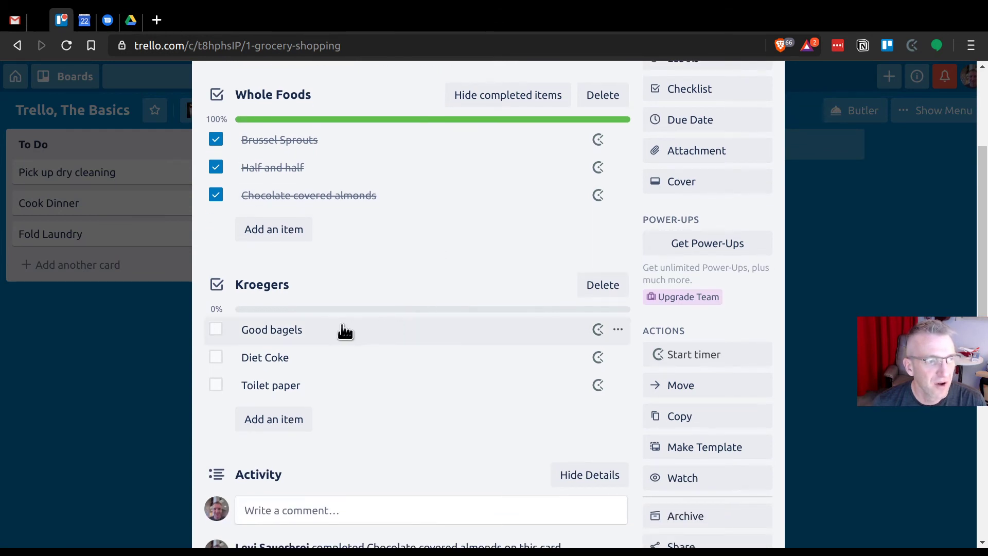
click(217, 334)
click(216, 357)
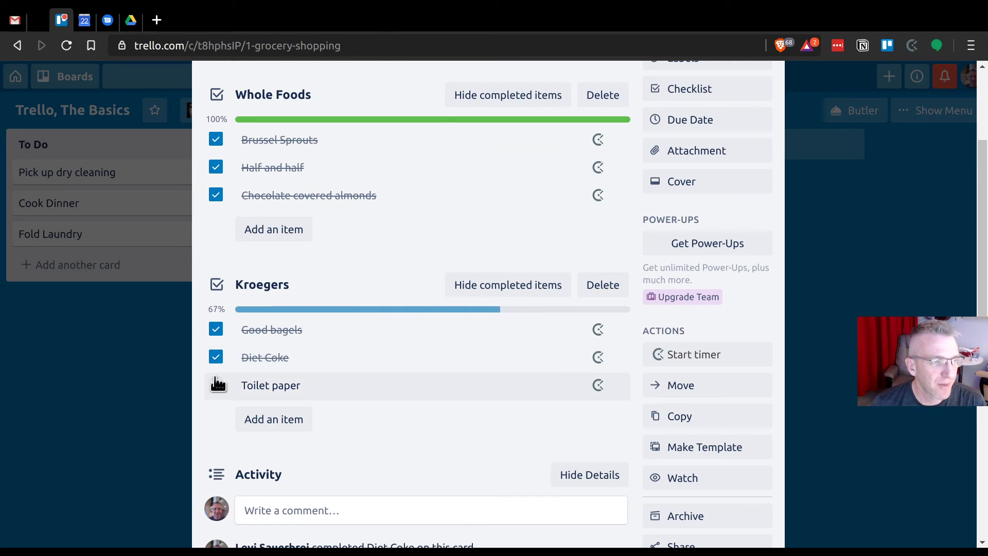
click(216, 384)
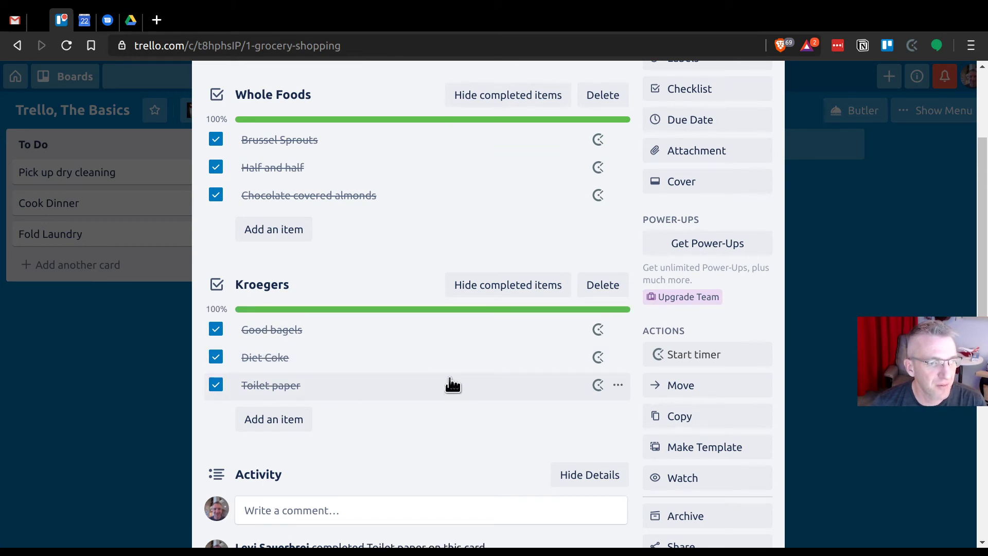
click(832, 301)
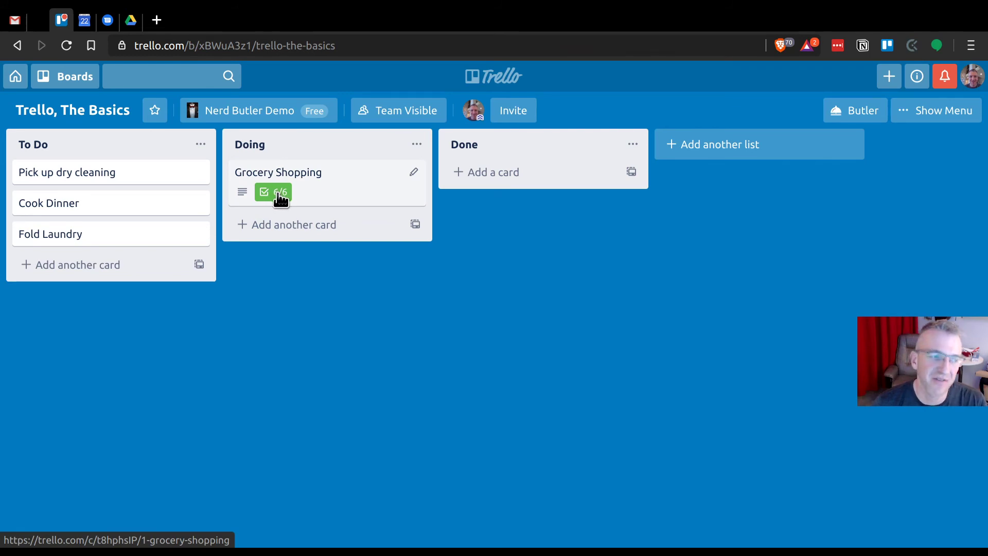
Step: Move the Grocery Shopping card to the Done list and the Pick up dry cleaning card to the Doing list
drag(342, 190, 566, 186)
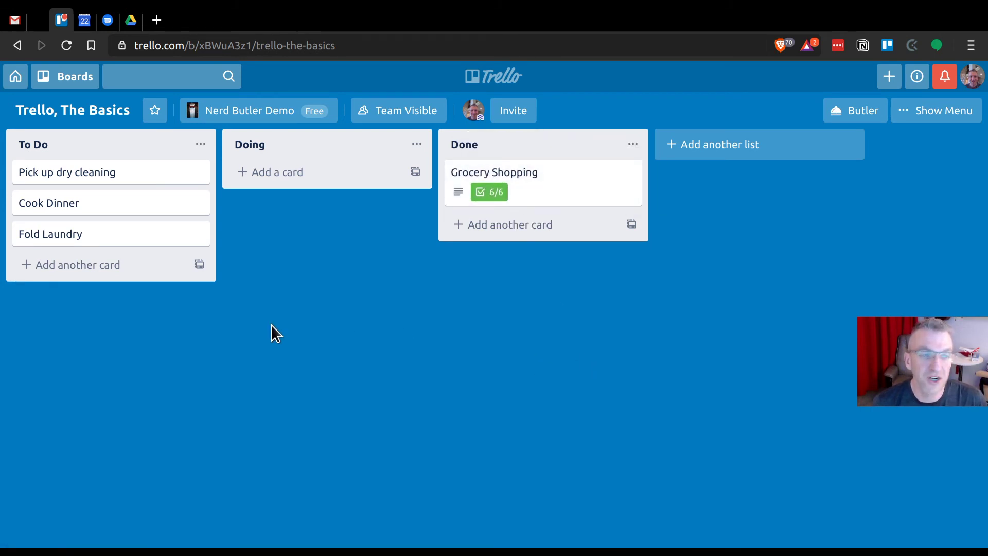
drag(114, 179, 335, 174)
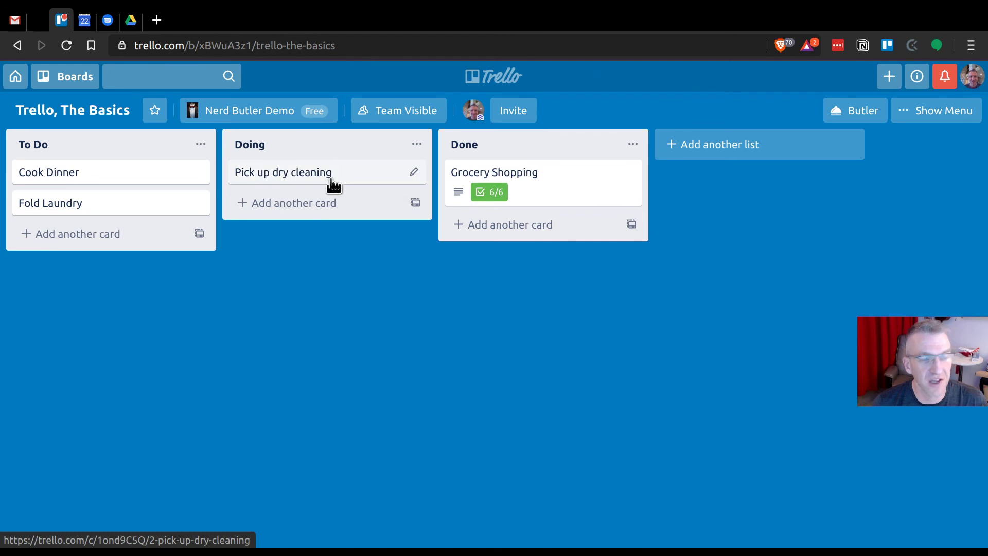